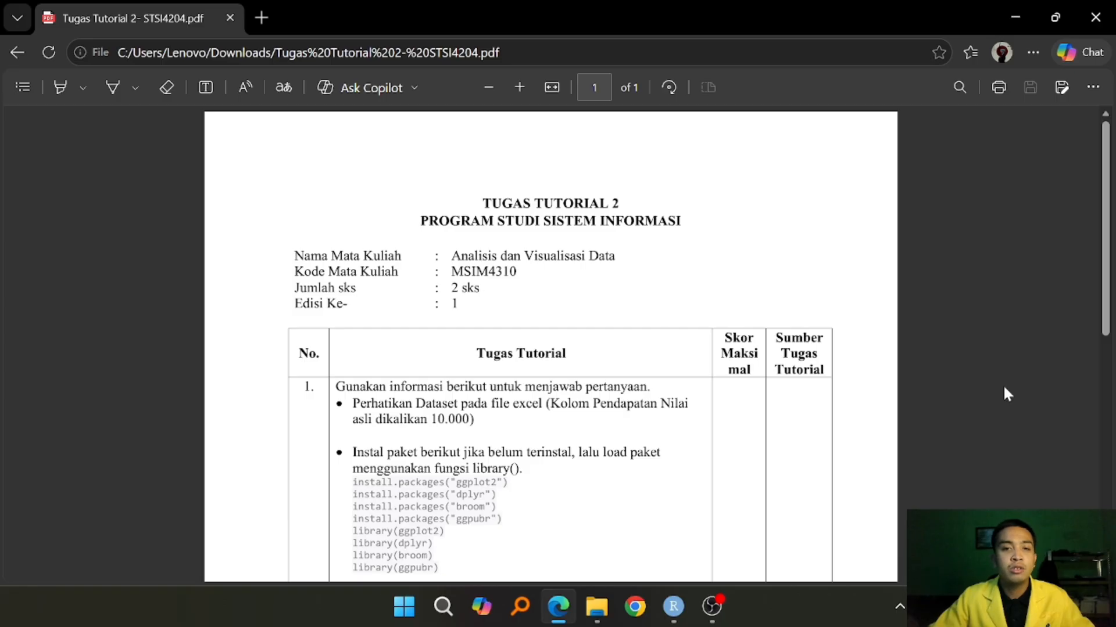
# - Read through the Tugas Tutorial 2 regression tasks in the PDF and switch to RStudio
pyautogui.scroll(-5, 1003, 386)
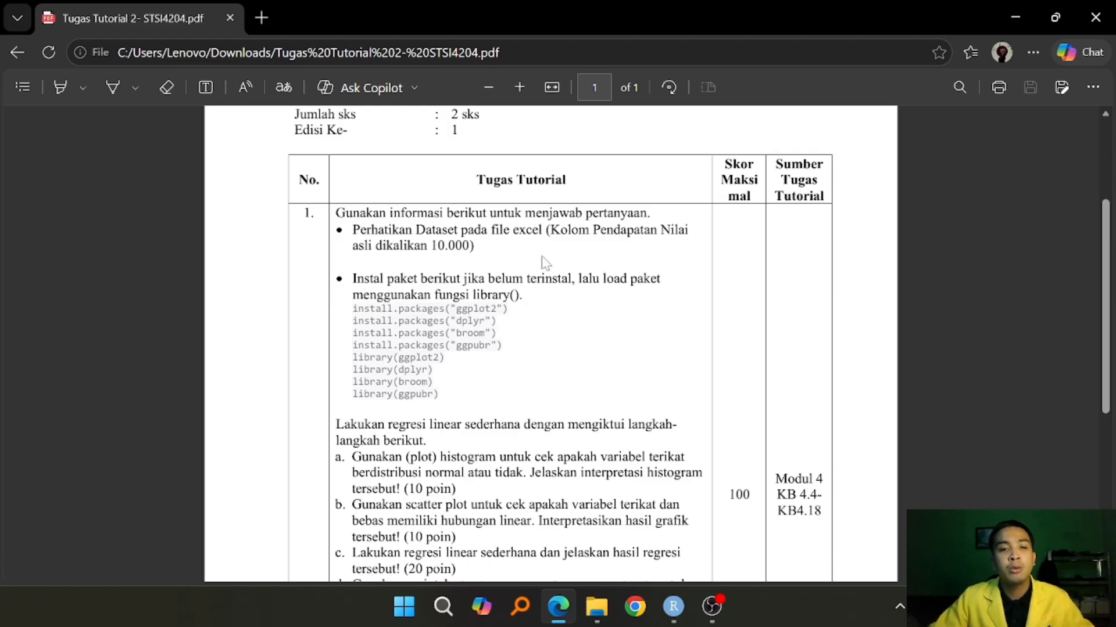
pyautogui.scroll(-2, 632, 263)
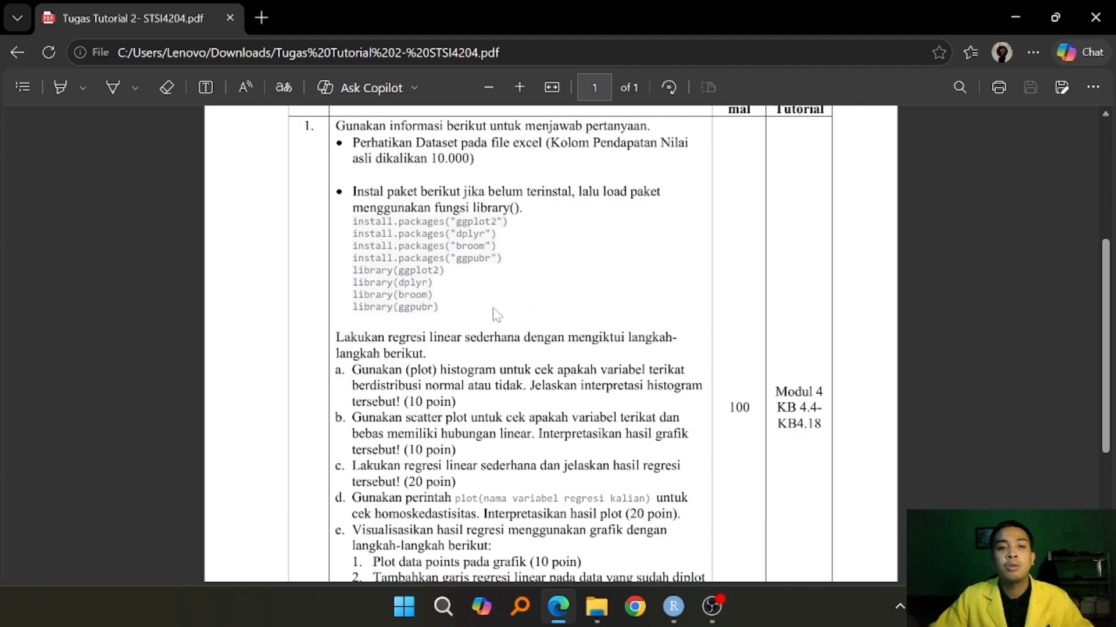
pyautogui.scroll(-5, 488, 292)
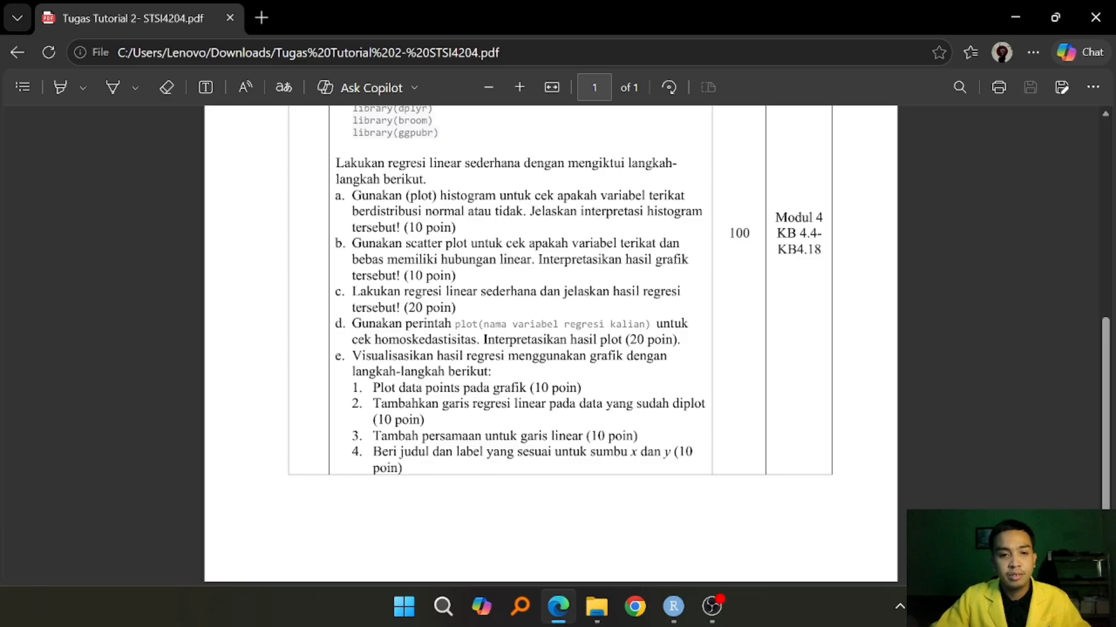
pyautogui.scroll(6, 689, 386)
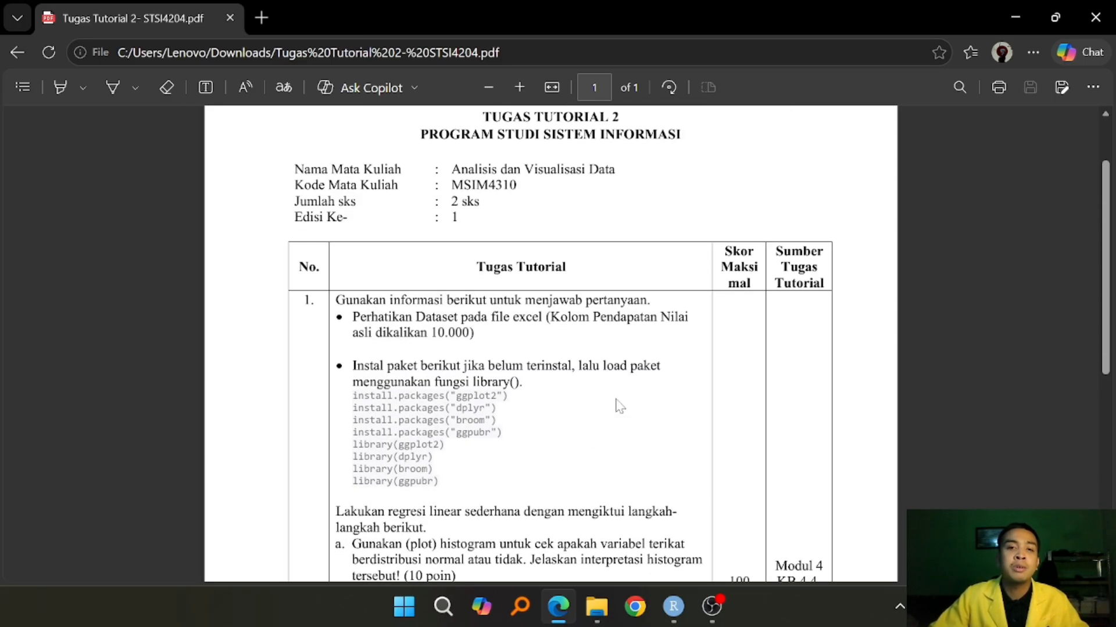
pyautogui.click(675, 607)
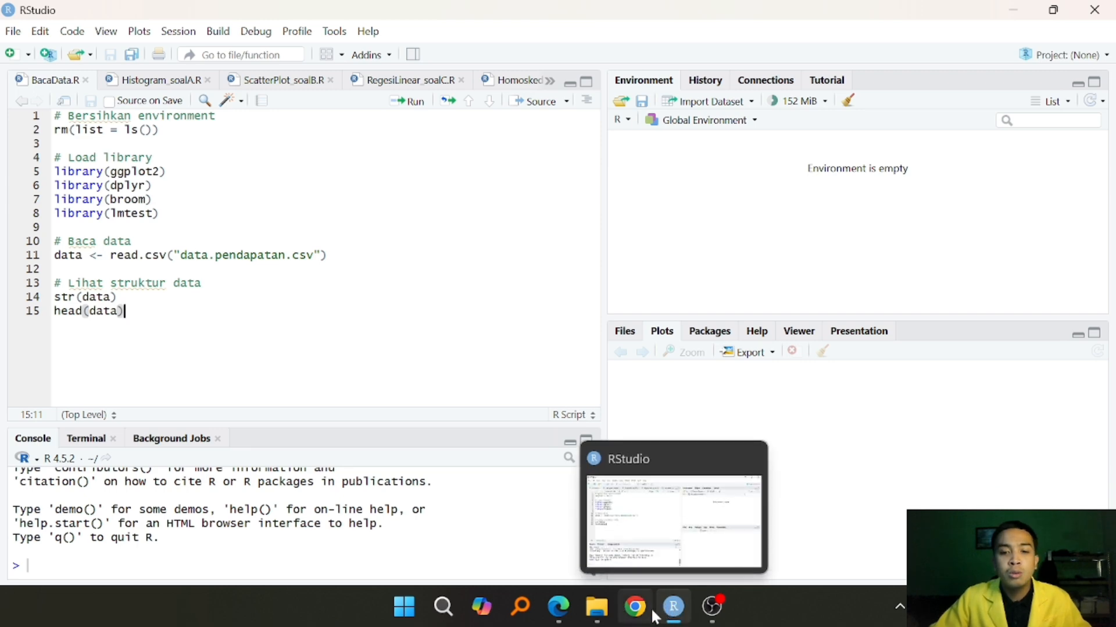
pyautogui.click(559, 609)
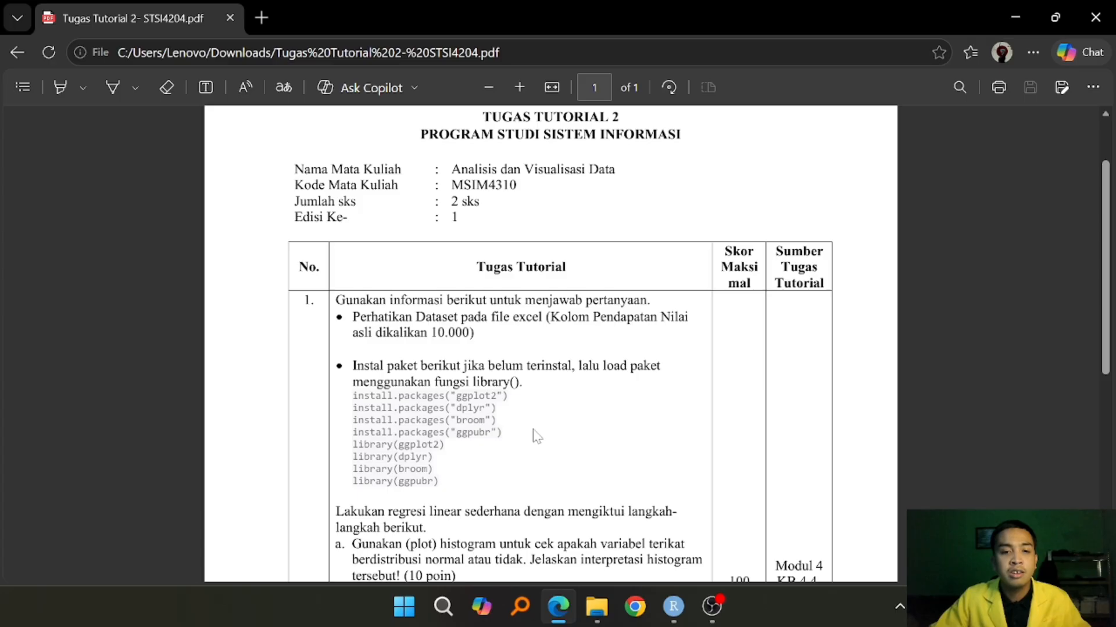
pyautogui.click(675, 611)
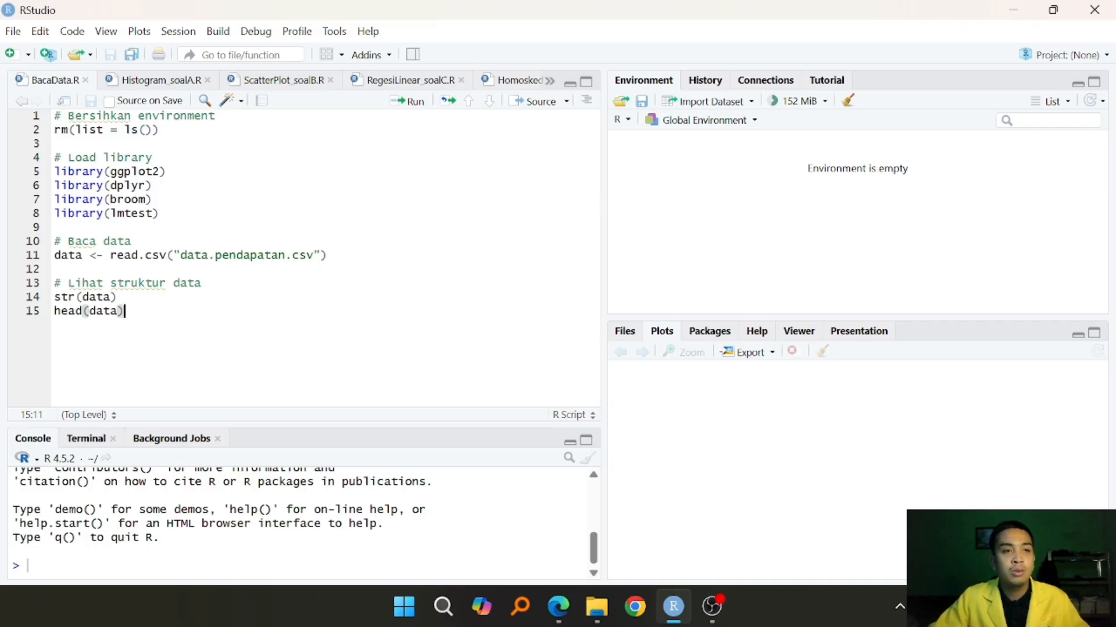
# - Try to run the entire BacaData.R script and review its console output
pyautogui.hotkey('ctrl', 'a')
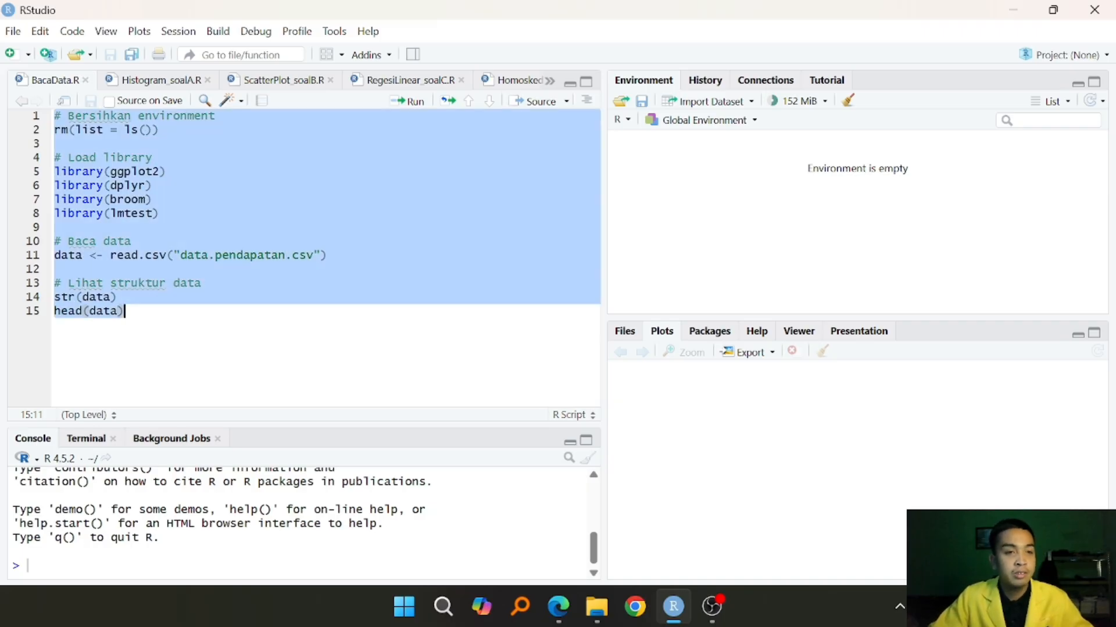
pyautogui.hotkey('ctrl', 'Return')
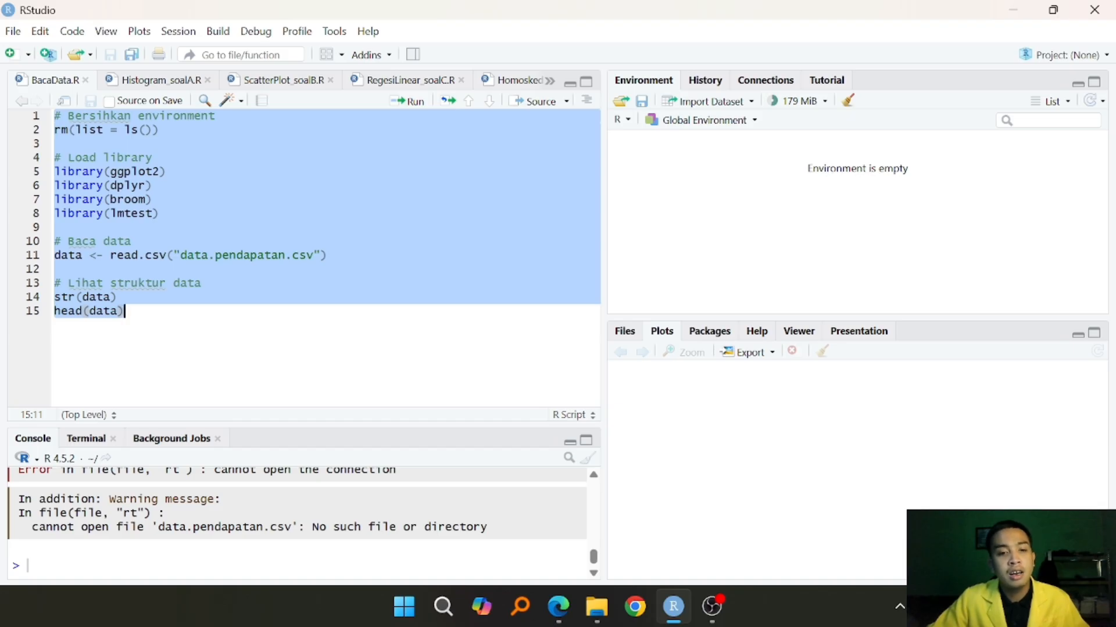
pyautogui.hotkey('ctrl', 'Return')
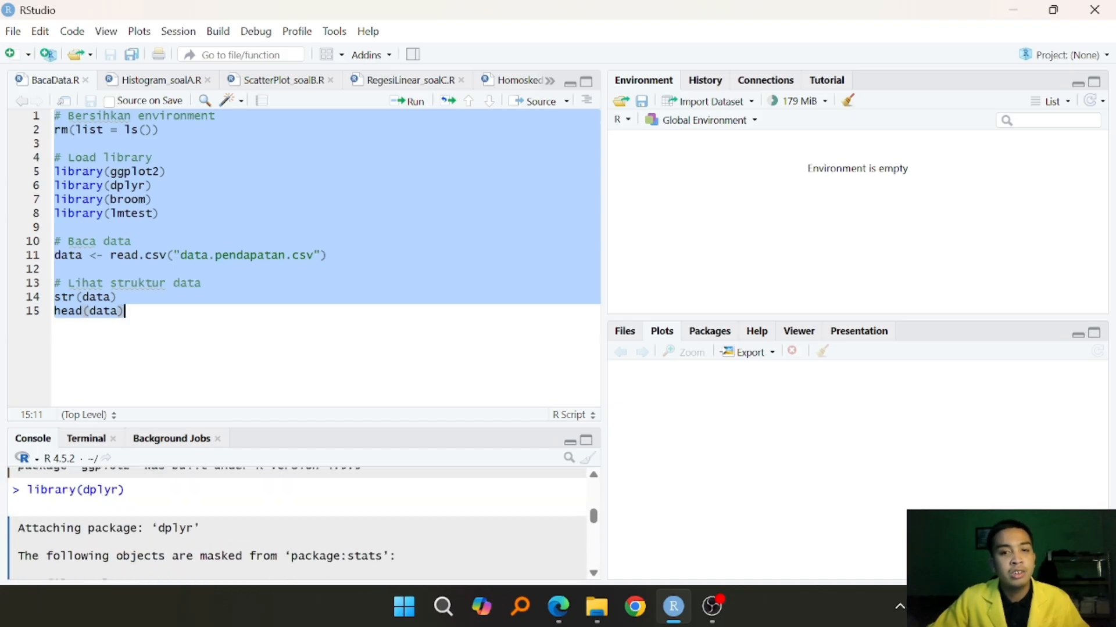
pyautogui.scroll(4, 299, 523)
pyautogui.click(124, 311)
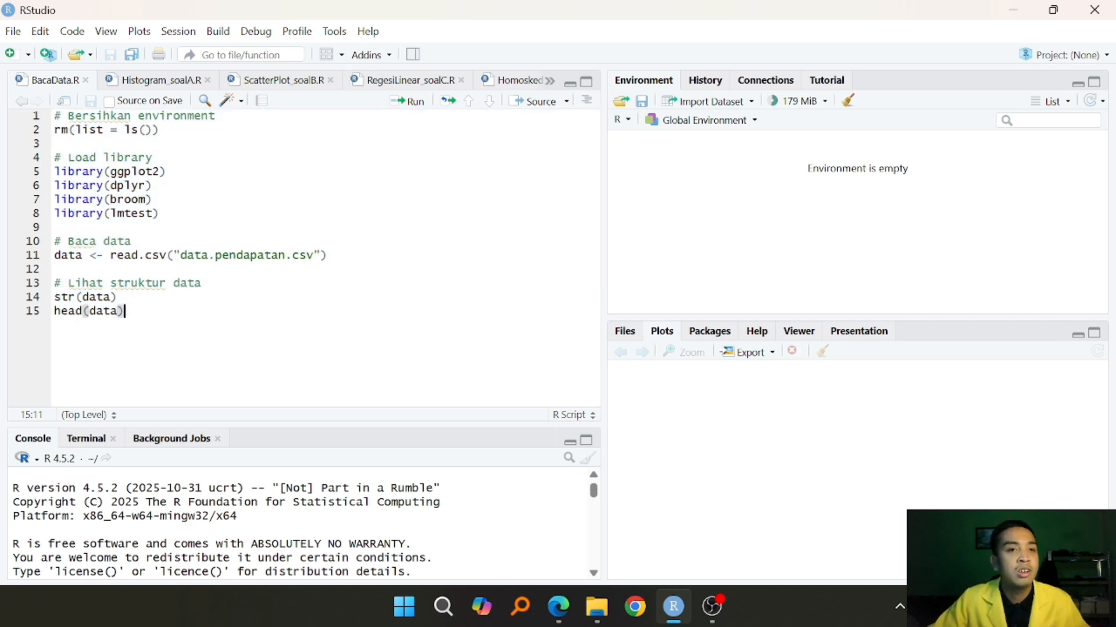
# - Set the session's working directory to the Tugas2_AnalsisdanVisualisasiData folder in Documents
pyautogui.click(186, 39)
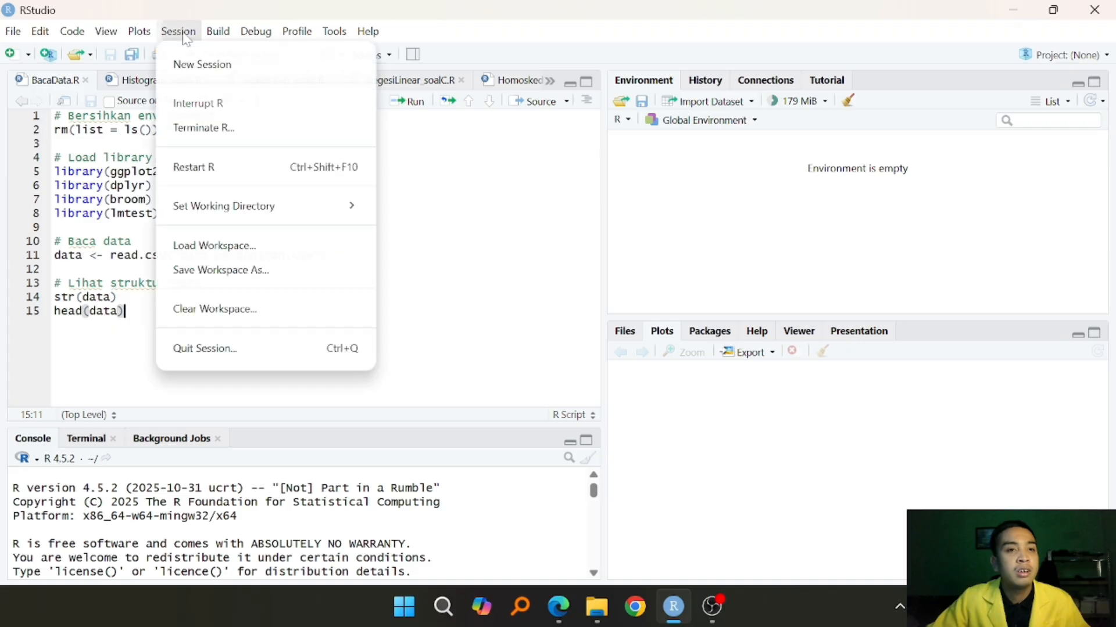
pyautogui.moveTo(303, 219)
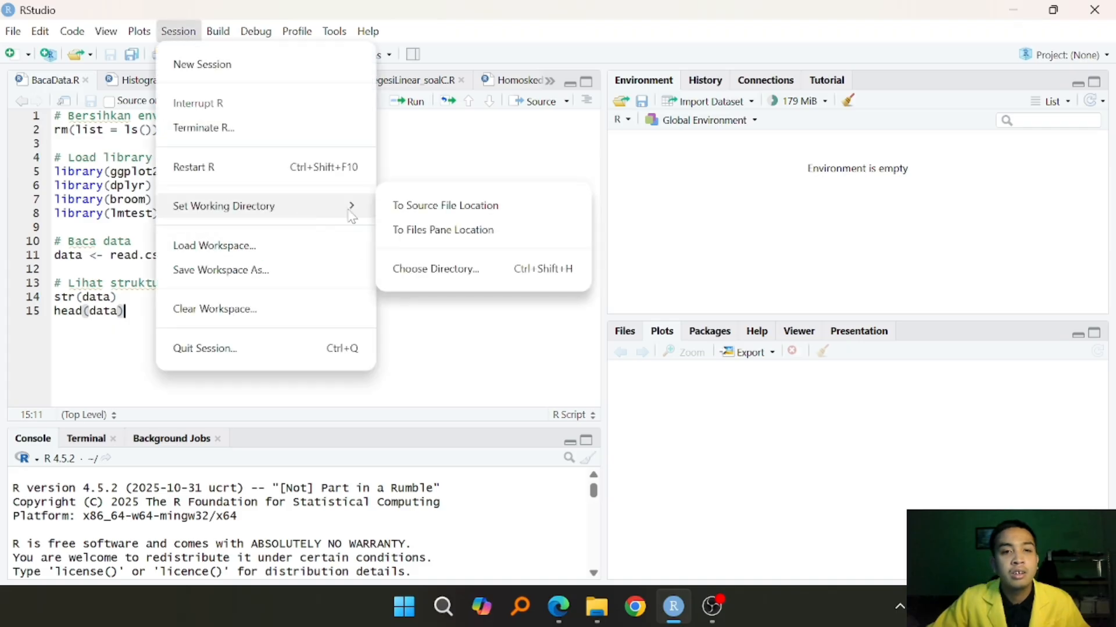
pyautogui.click(471, 271)
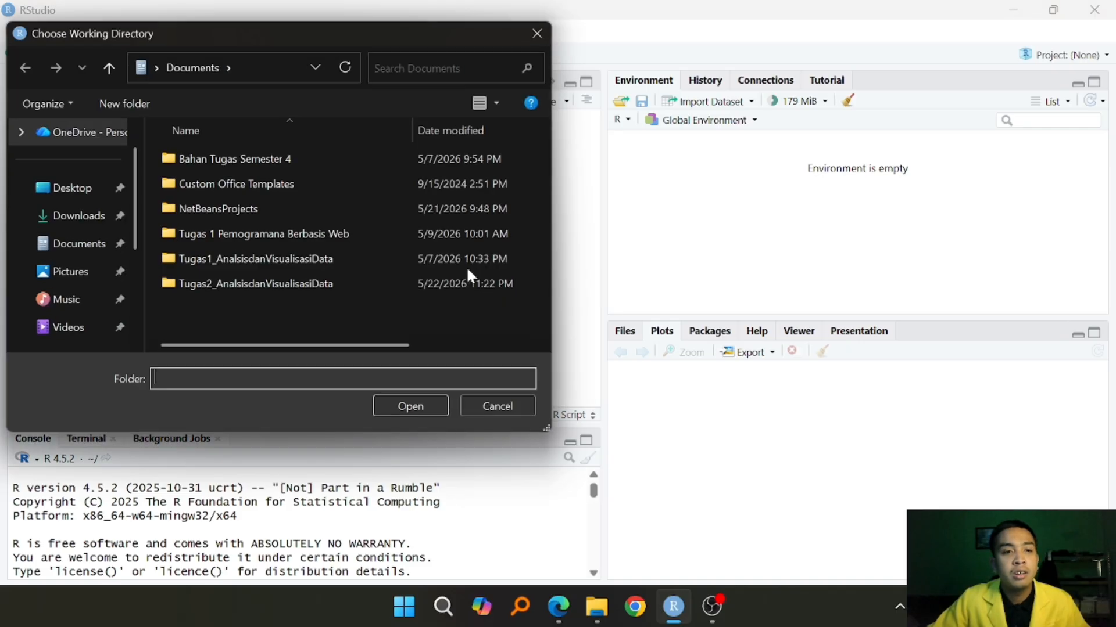
pyautogui.doubleClick(317, 284)
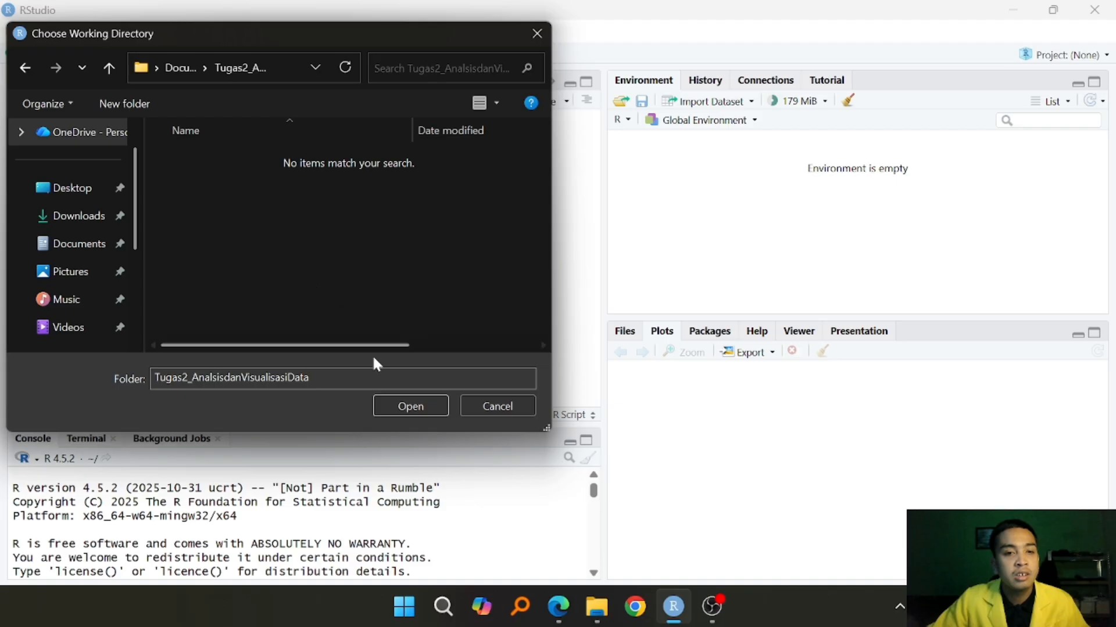
pyautogui.click(404, 409)
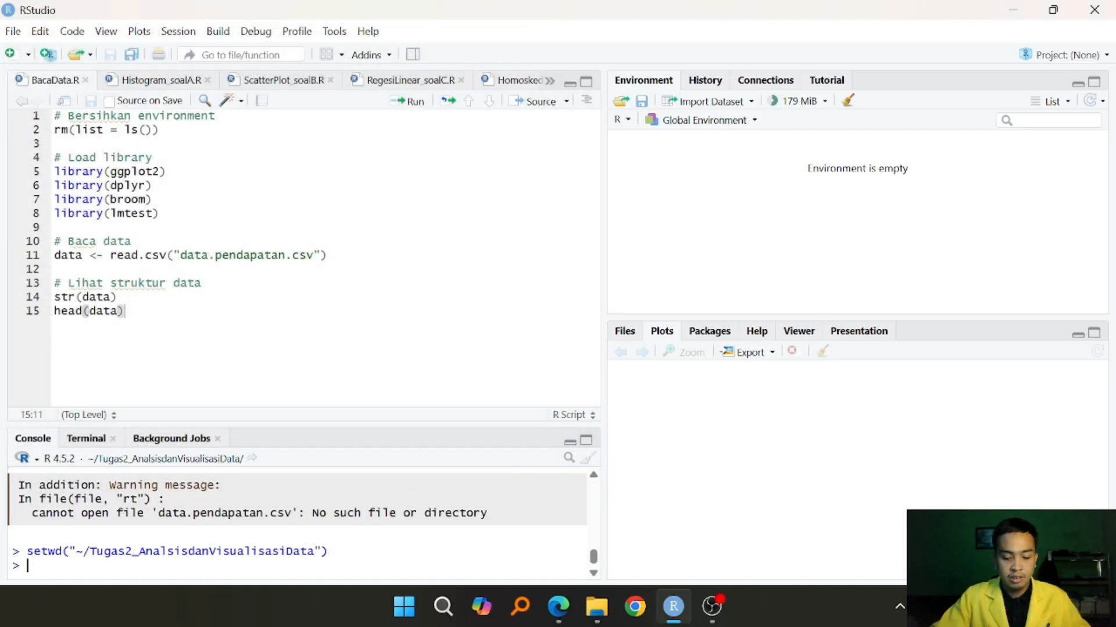
# - Clear the console, run the entire BacaData.R script, and enlarge the console area to show the data preview
pyautogui.hotkey('ctrl', 'l')
pyautogui.hotkey('ctrl', 'a')
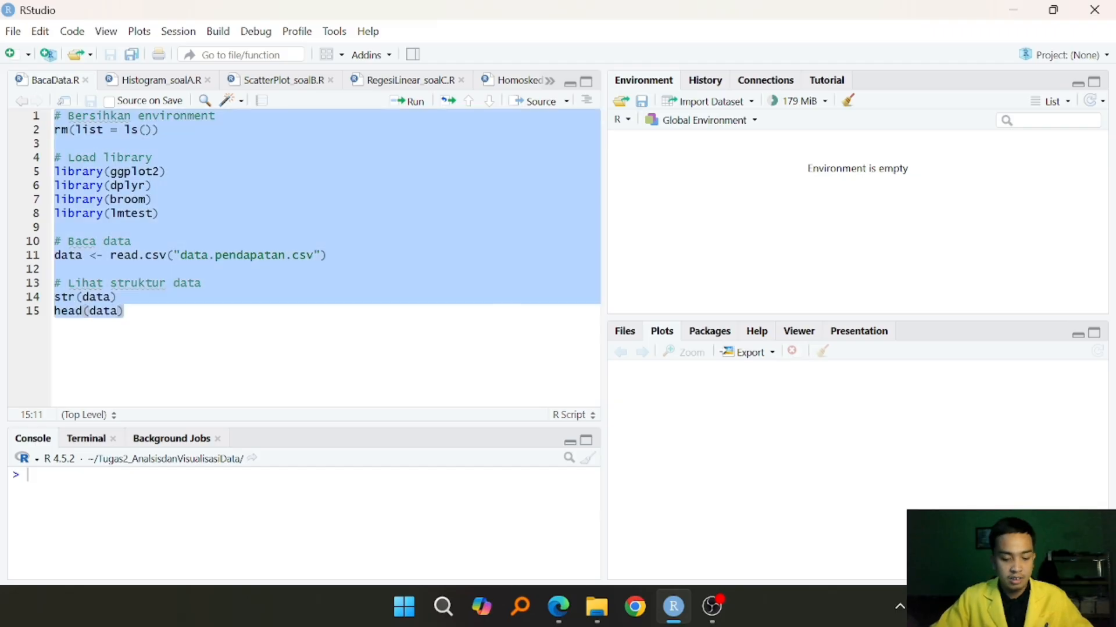
pyautogui.hotkey('ctrl', 'Return')
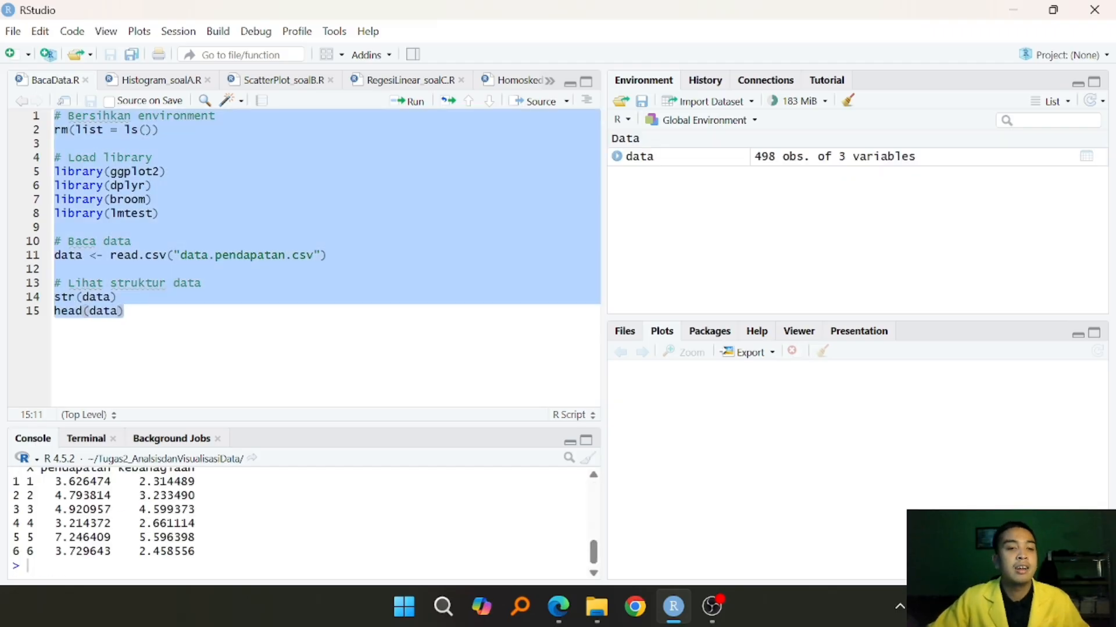
pyautogui.moveTo(327, 426); pyautogui.dragTo(326, 381)
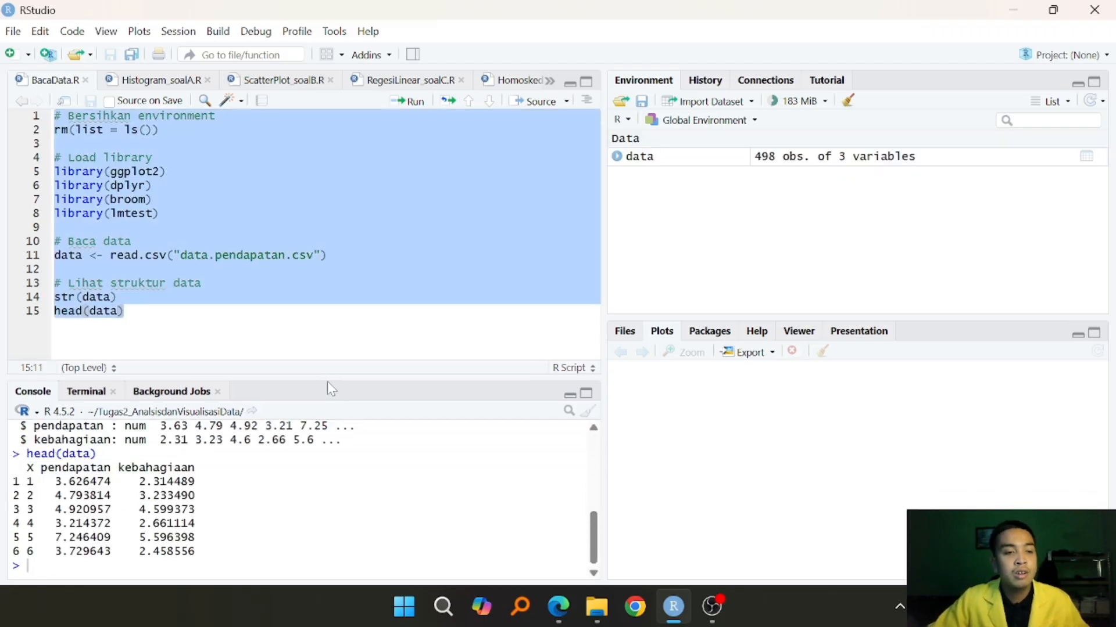
pyautogui.click(323, 334)
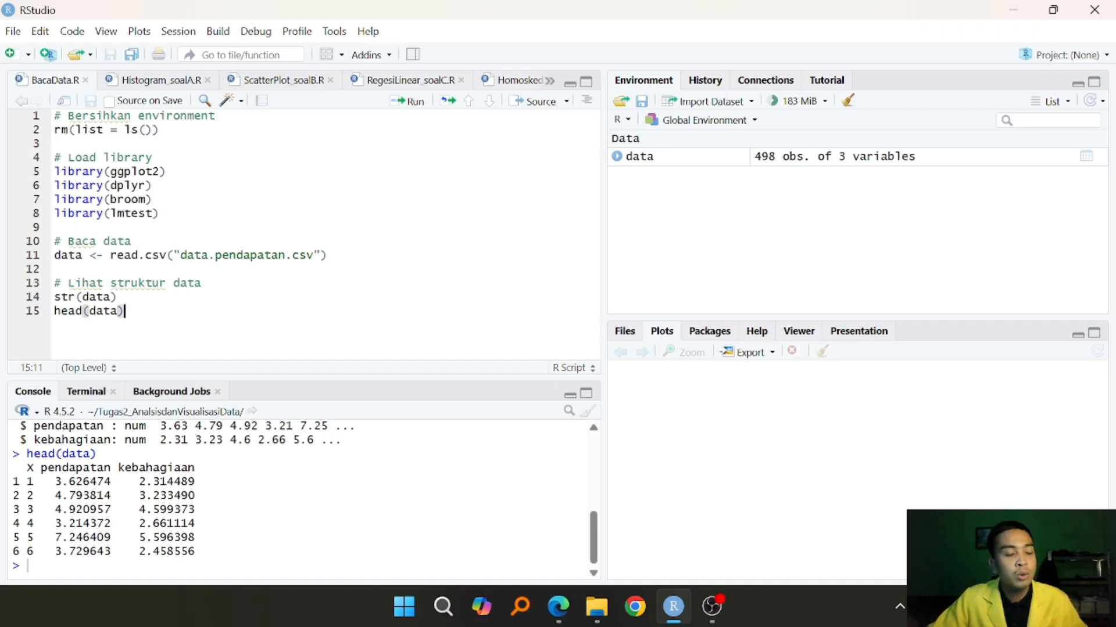
# - Open data.pendapatan.csv from the Tugas2_AnalsisdanVisualisasiData folder in Excel to view the dataset, and return to RStudio
pyautogui.click(595, 607)
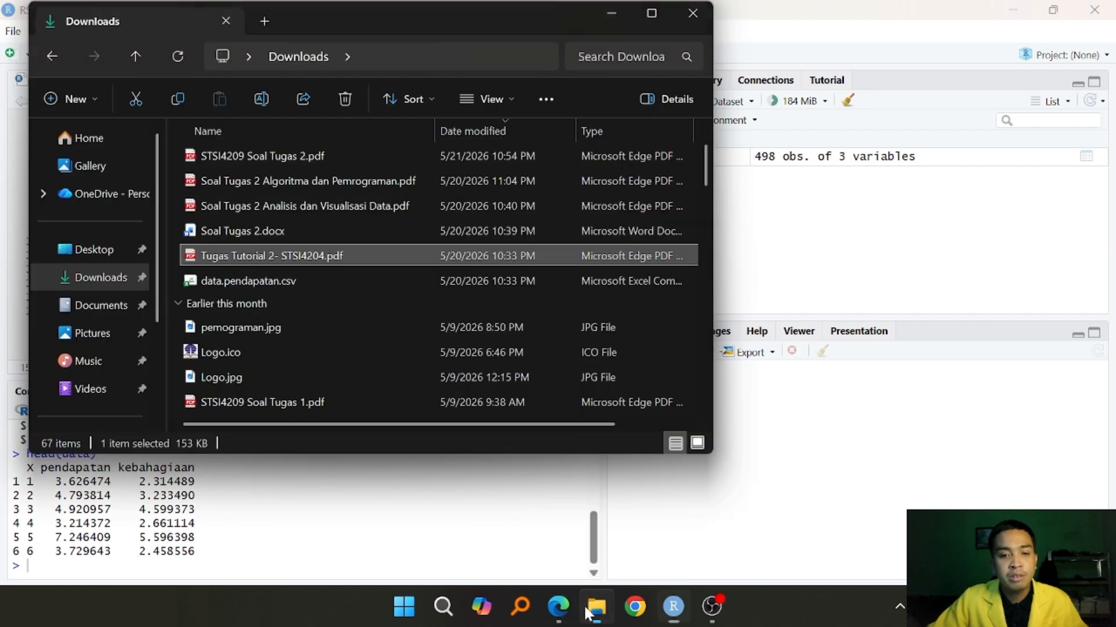
pyautogui.click(103, 306)
pyautogui.doubleClick(281, 282)
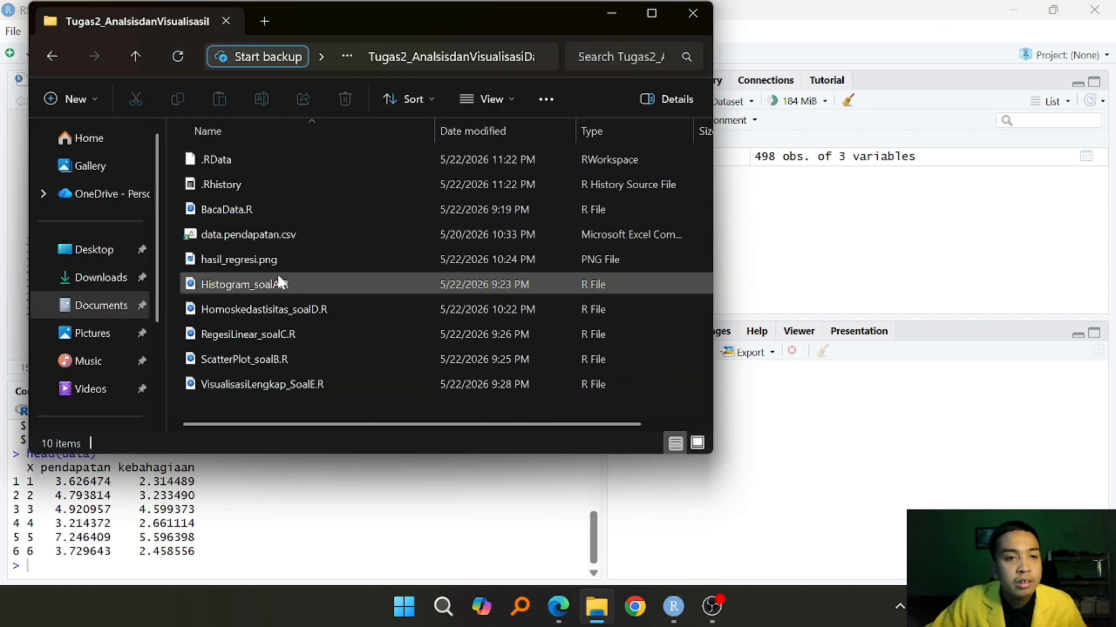
pyautogui.doubleClick(263, 240)
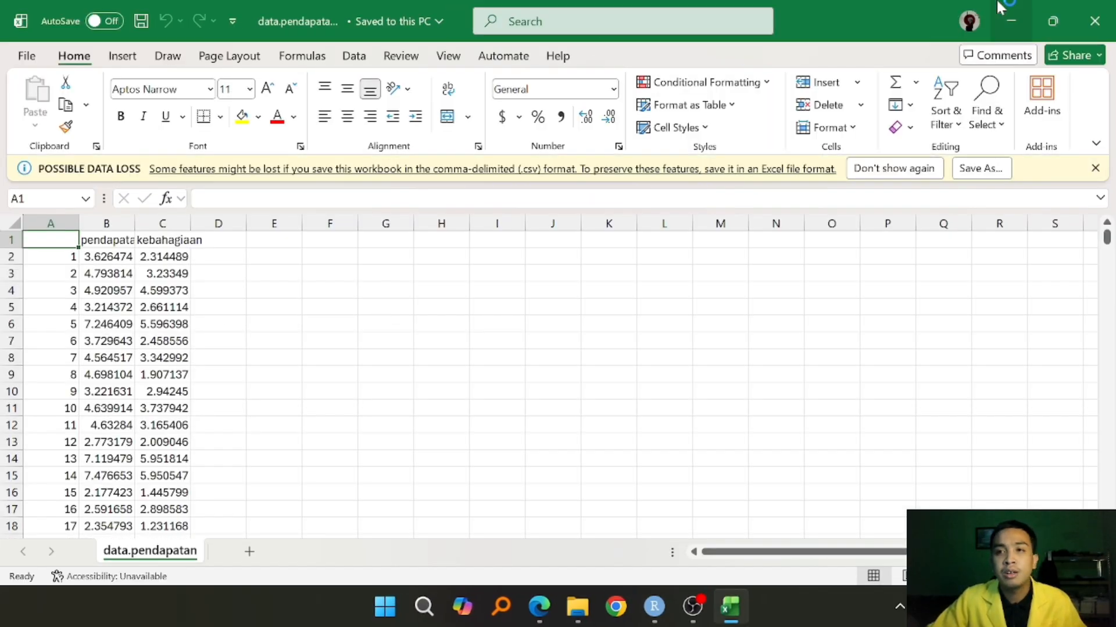
pyautogui.click(1011, 21)
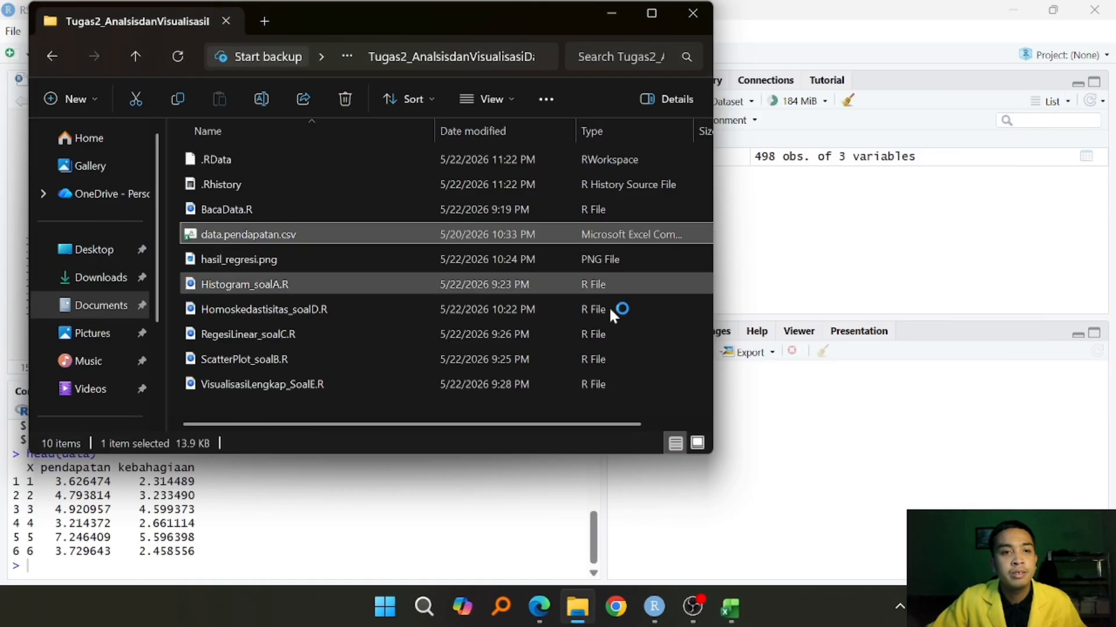
pyautogui.click(611, 12)
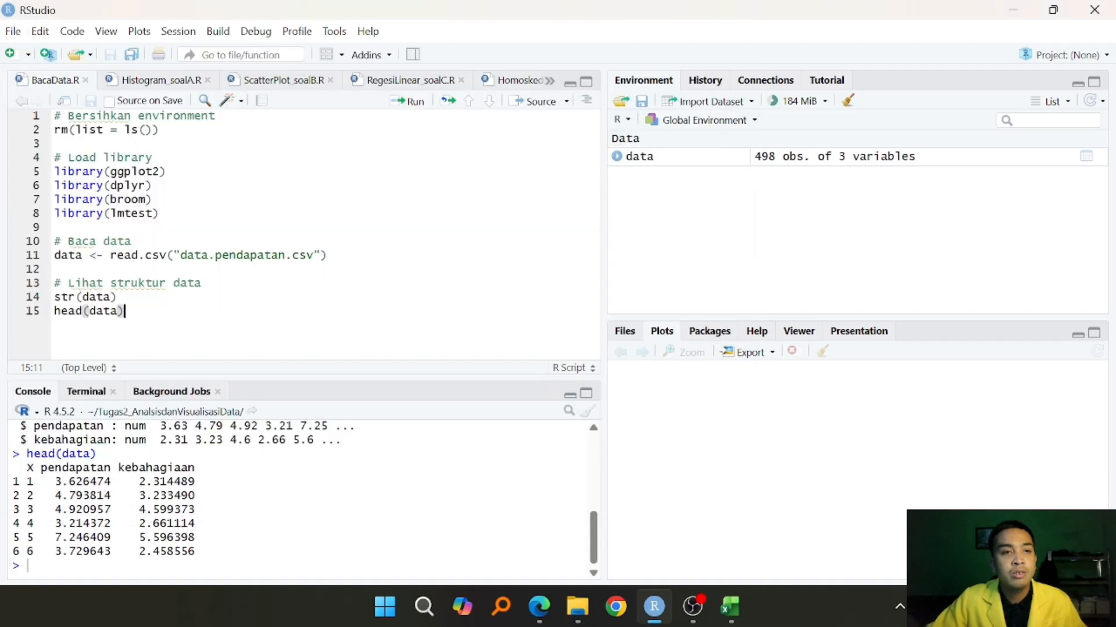
# - Run the entire Histogram_soalA.R script for the kebahagiaan histogram and Shapiro-Wilk test, and widen the plot area
pyautogui.click(148, 83)
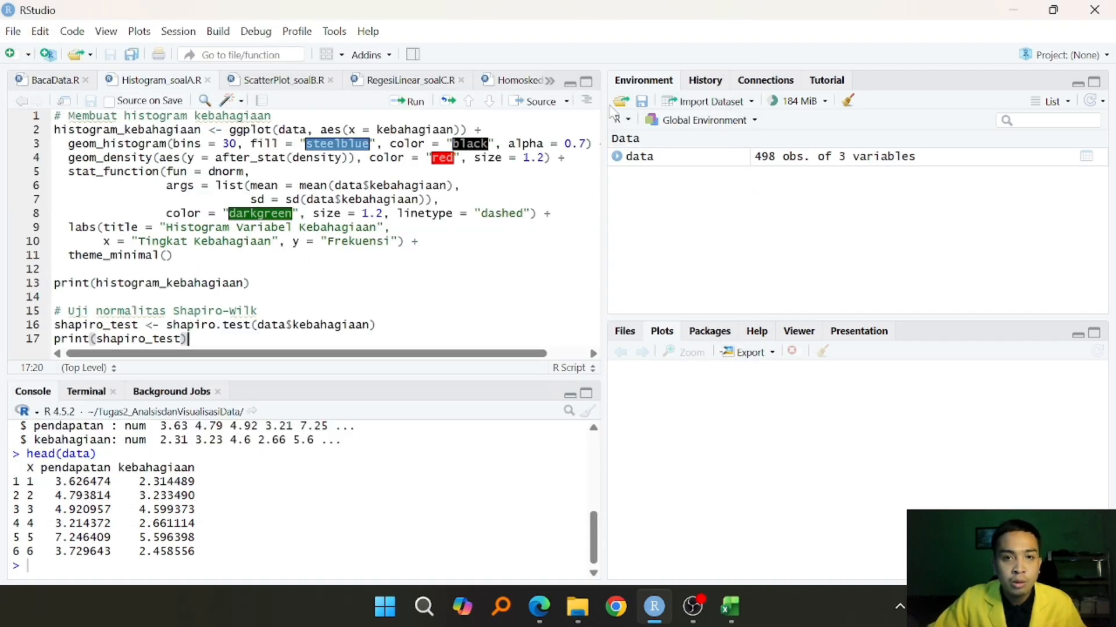
pyautogui.moveTo(604, 107); pyautogui.dragTo(683, 103)
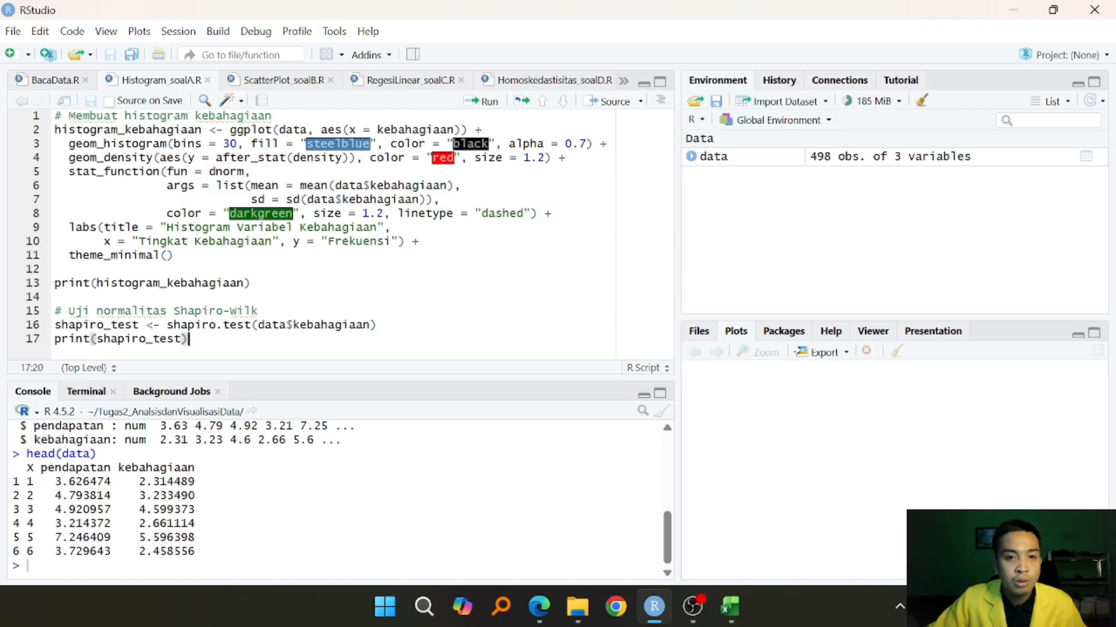
pyautogui.moveTo(500, 379); pyautogui.dragTo(520, 399)
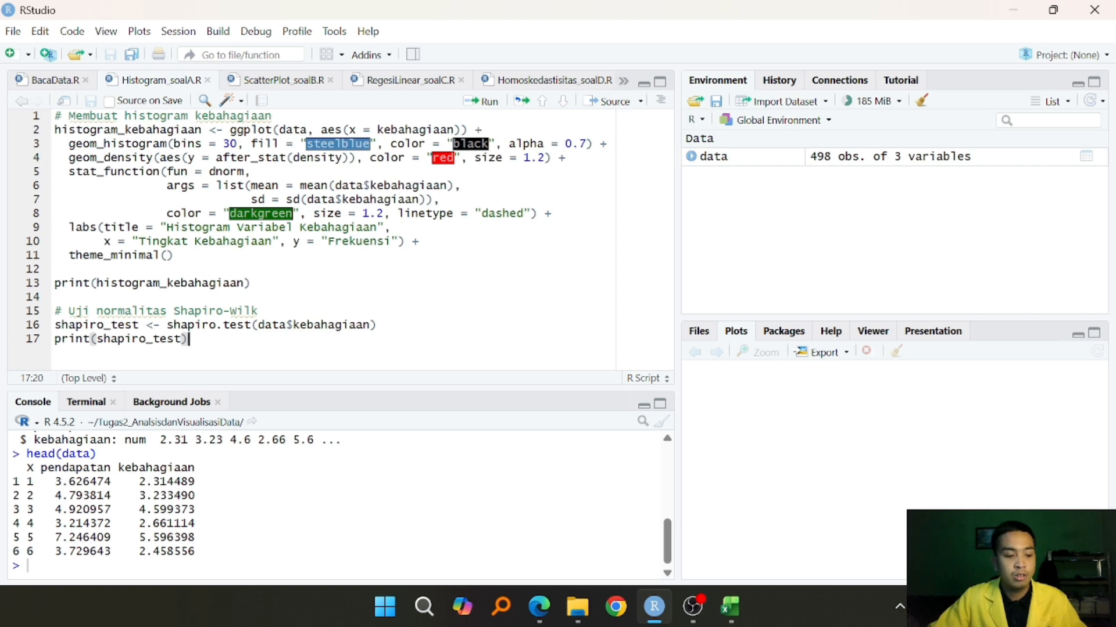
pyautogui.hotkey('ctrl', 'a')
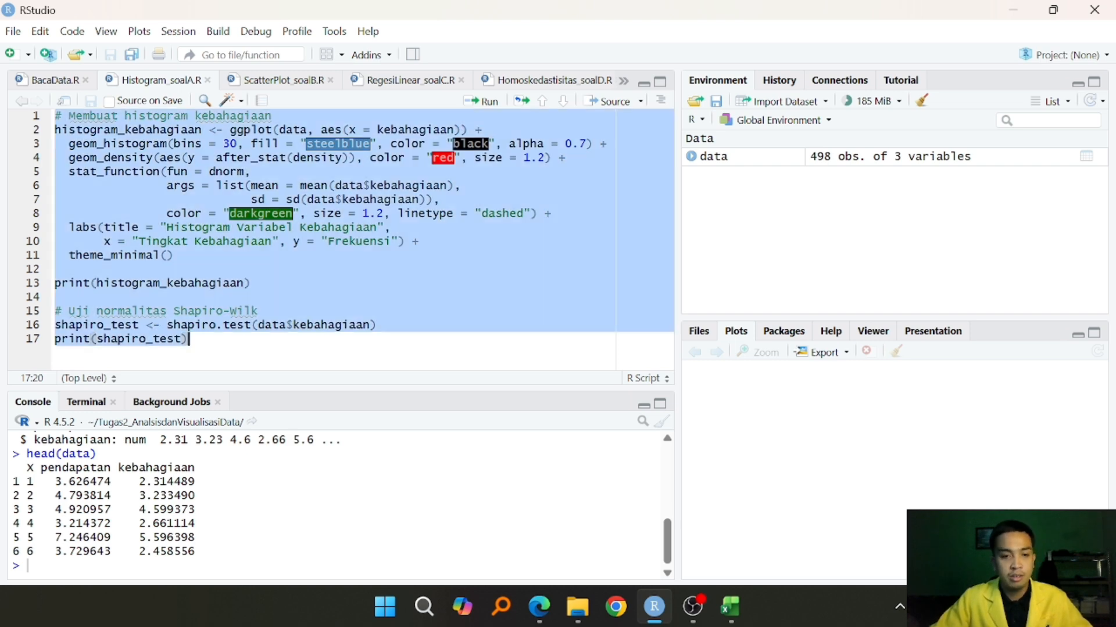
pyautogui.hotkey('ctrl', 'Return')
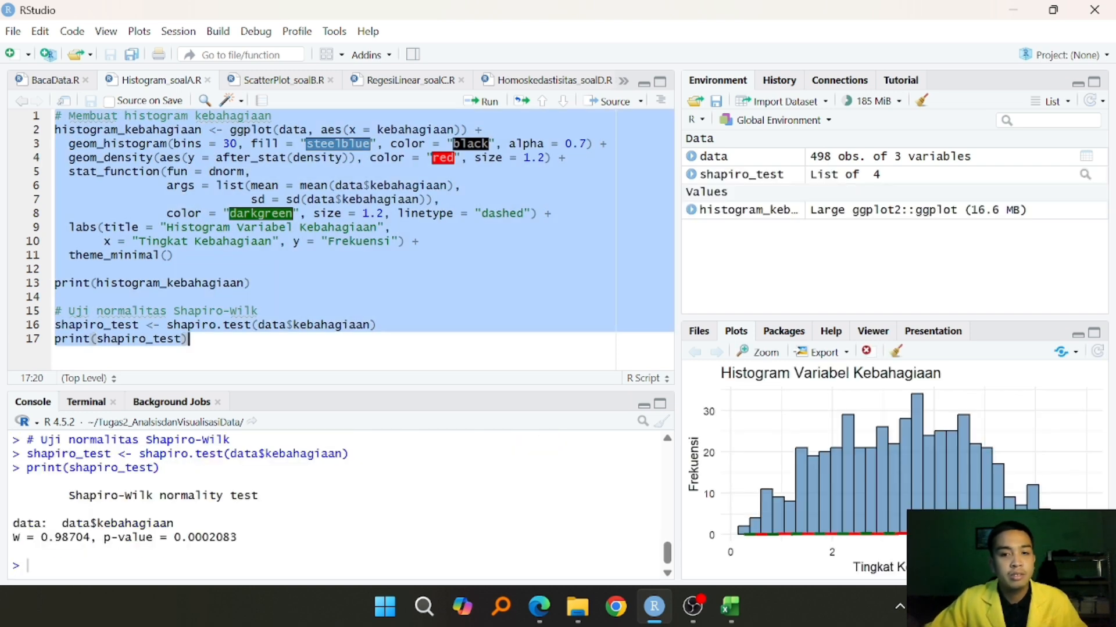
pyautogui.moveTo(677, 165); pyautogui.dragTo(598, 175)
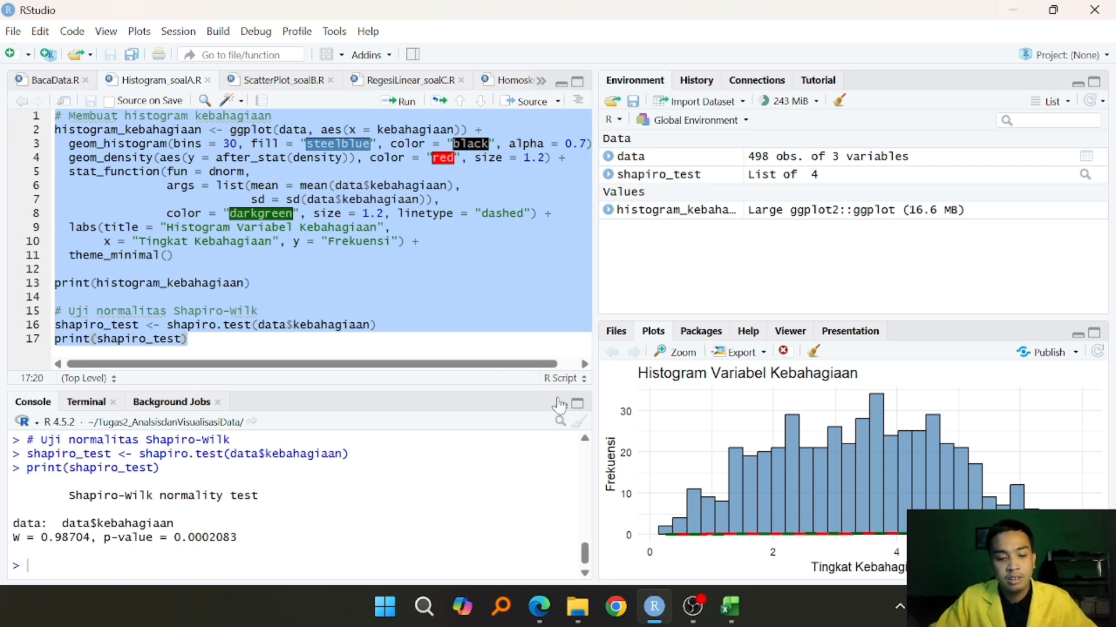
pyautogui.click(401, 341)
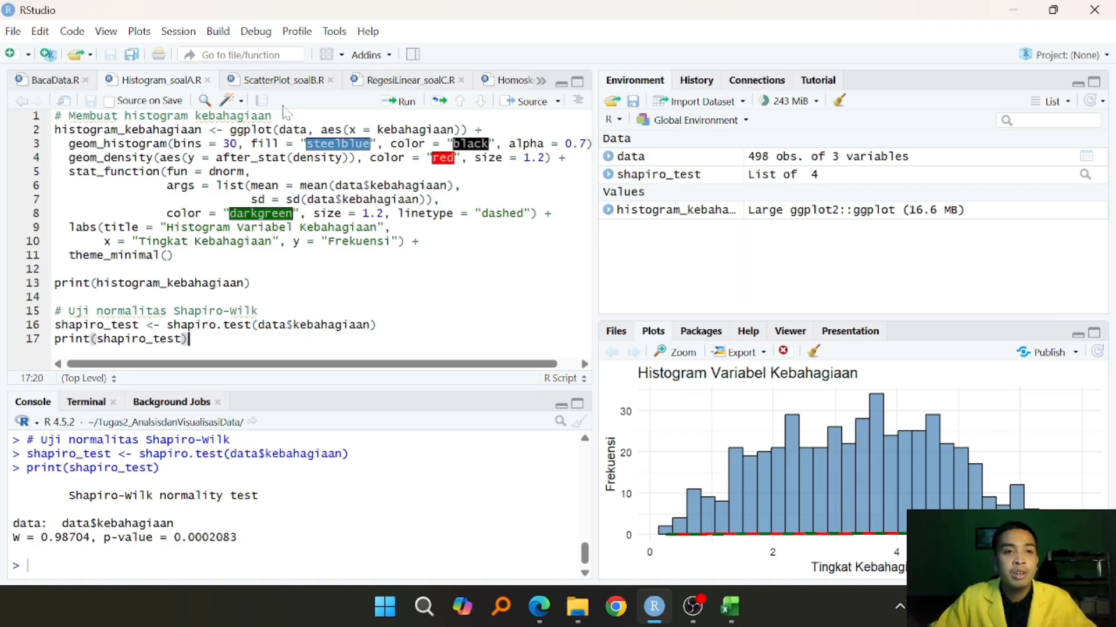
# - Run the entire ScatterPlot_soalB.R script to plot pendapatan against kebahagiaan and compute their correlation
pyautogui.click(283, 81)
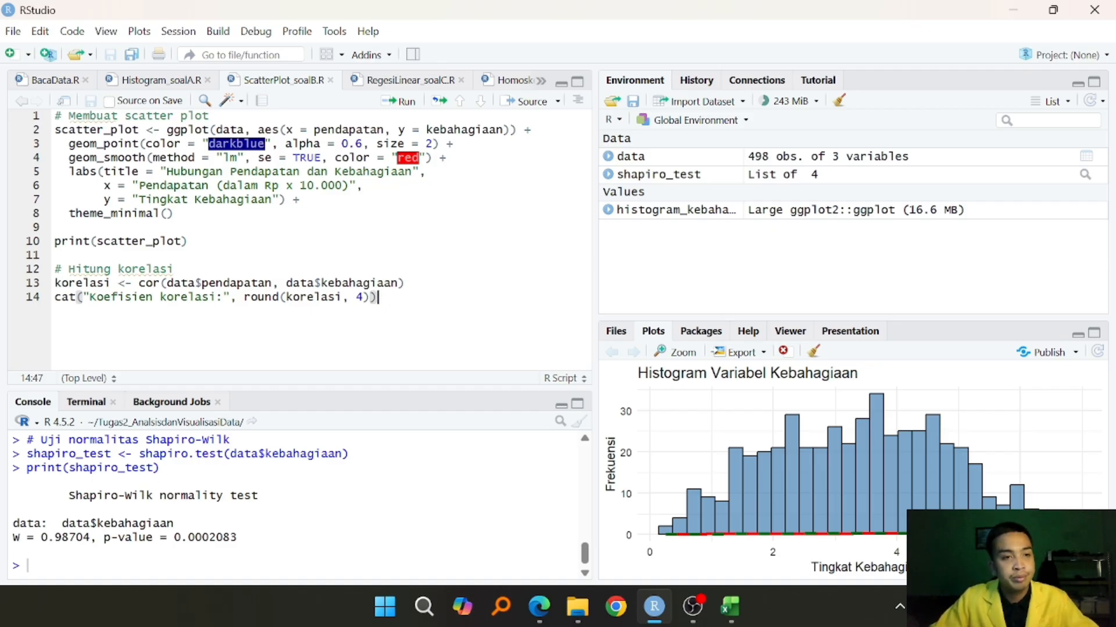
pyautogui.click(55, 227)
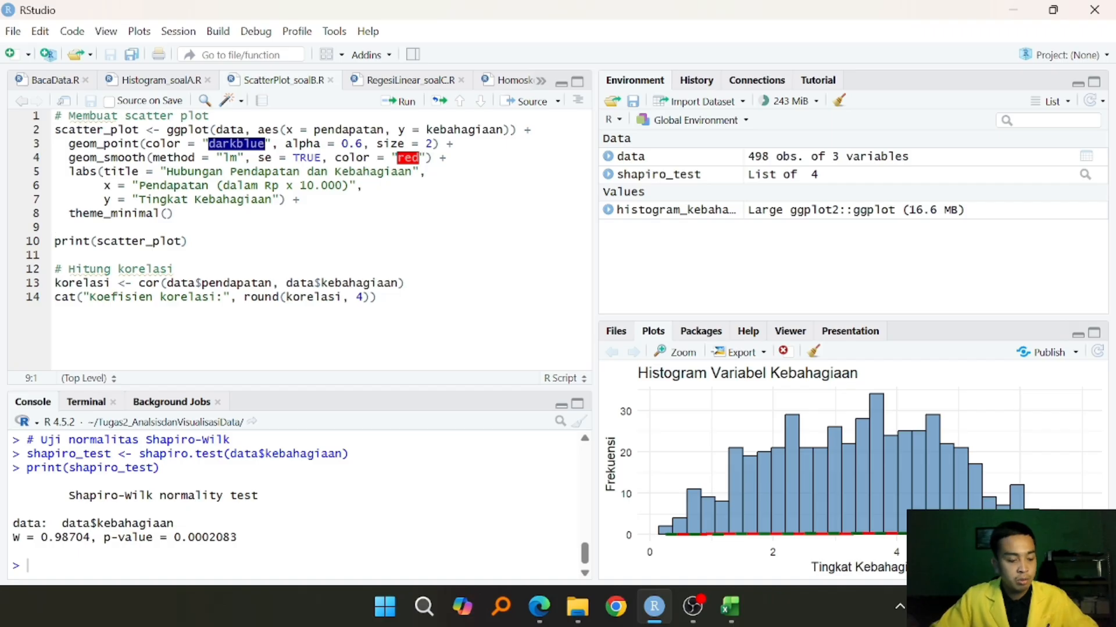
pyautogui.hotkey('ctrl', 'a')
pyautogui.hotkey('ctrl', 'Return')
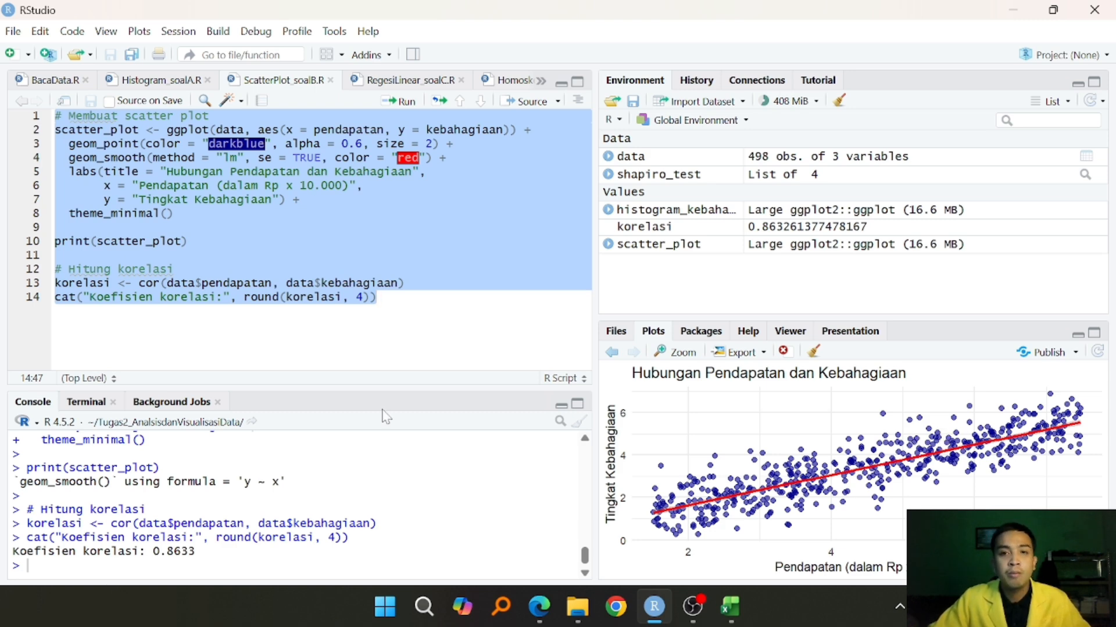
# - Run the entire RegesiLinear_soalC.R script to fit kebahagiaan on pendapatan and print the model summary, coefficients and regression equation
pyautogui.click(386, 337)
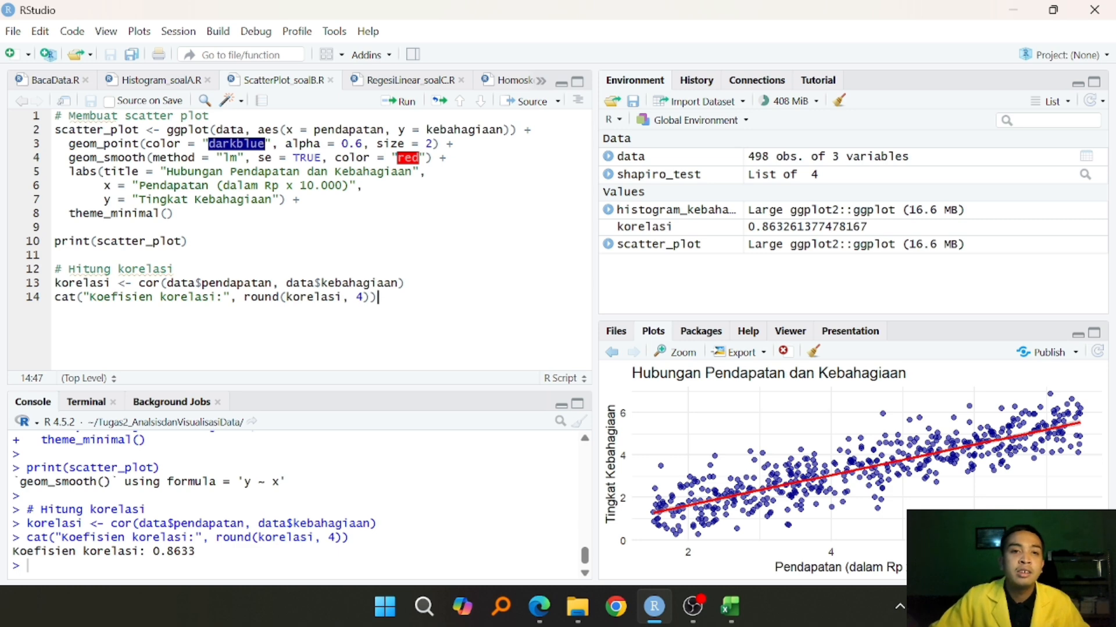
pyautogui.click(396, 82)
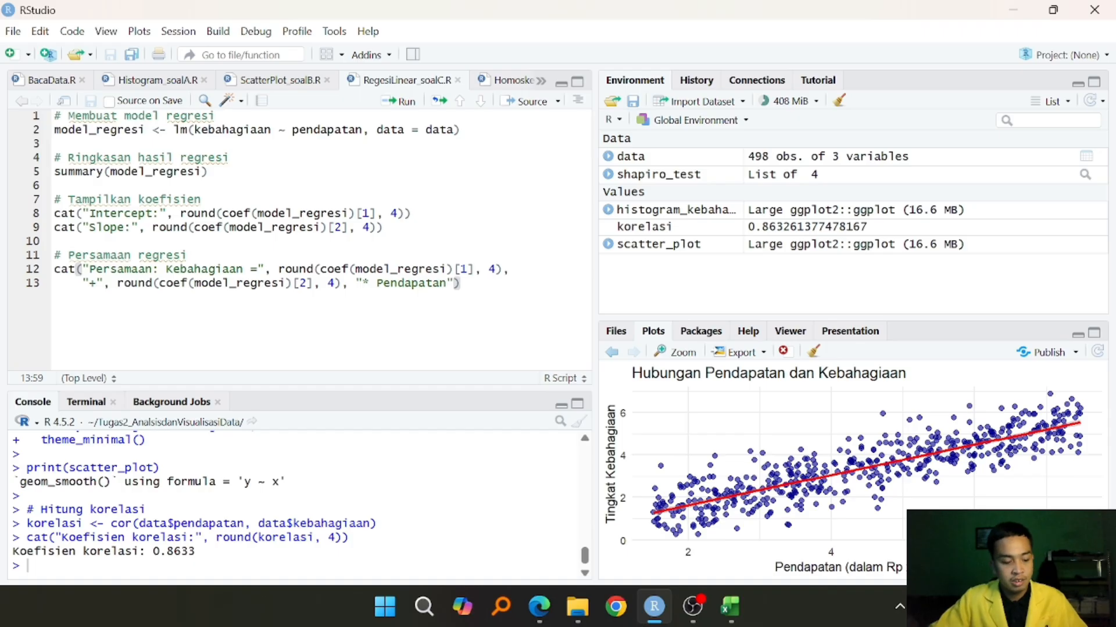
pyautogui.hotkey('ctrl', 'a')
pyautogui.hotkey('ctrl', 'Return')
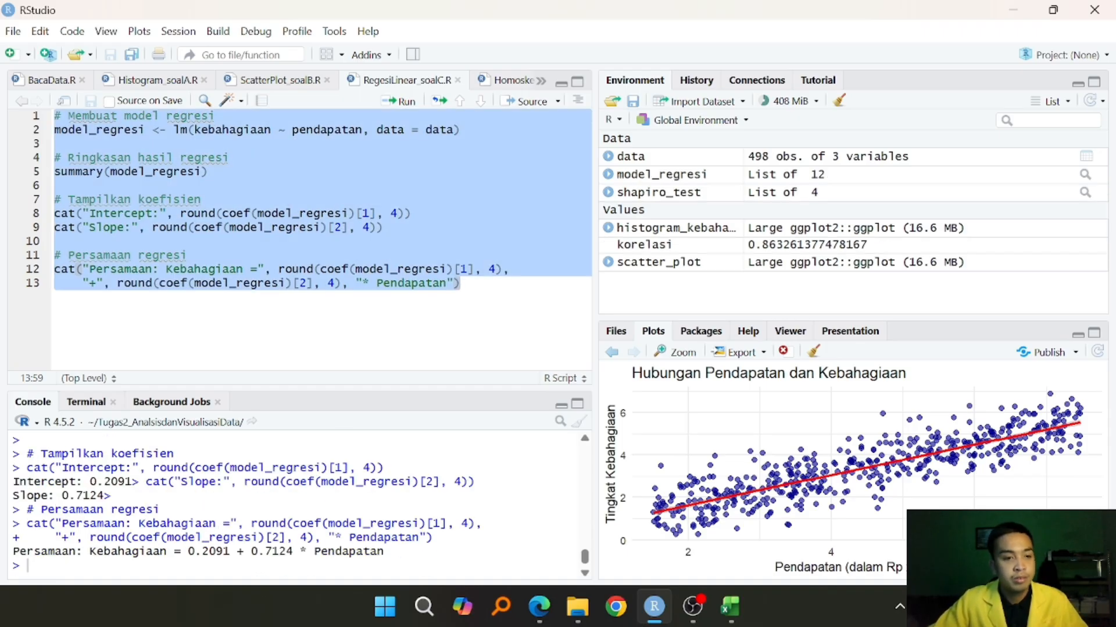
pyautogui.scroll(2, 300, 505)
pyautogui.scroll(-2, 300, 506)
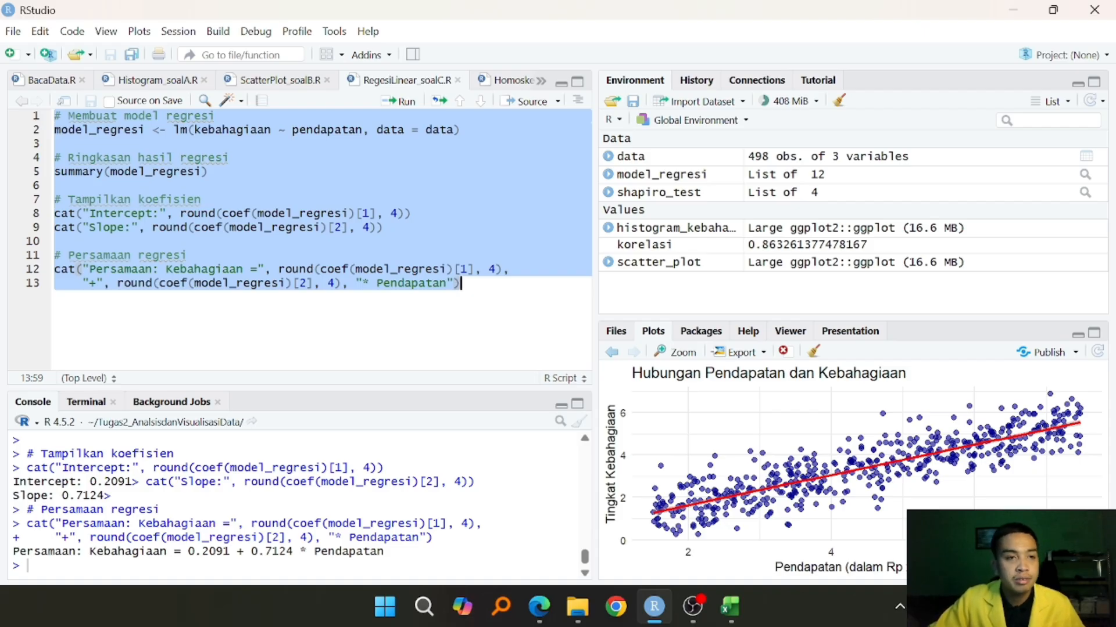
pyautogui.click(461, 284)
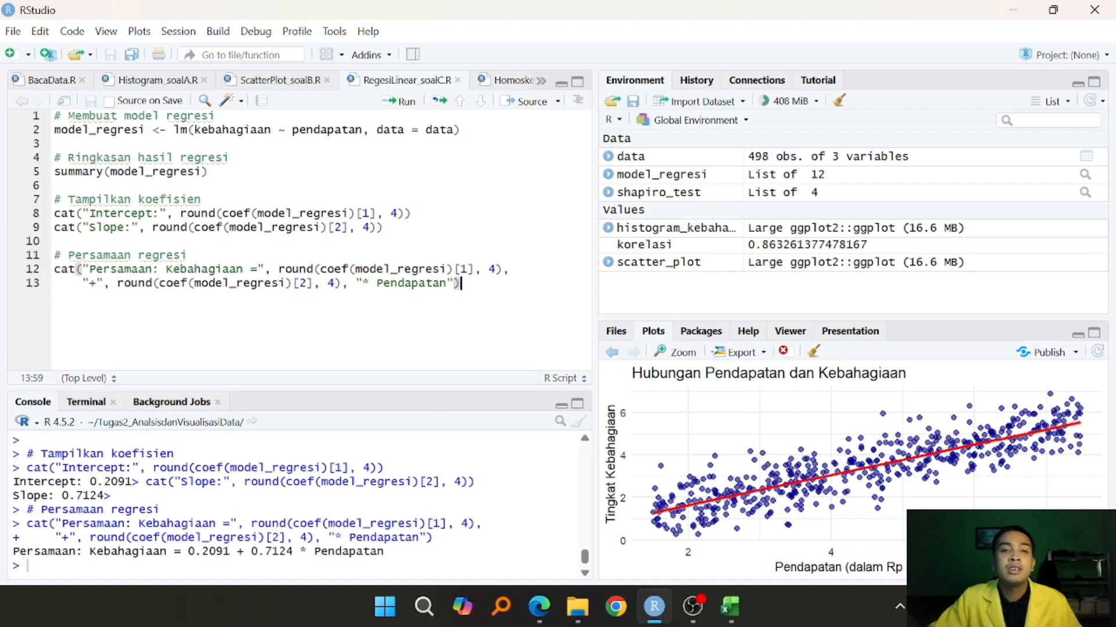
# - Open the Homoskedastisitas_soalD.R script and try to run all of it for the residual plots and Breusch-Pagan test
pyautogui.click(510, 81)
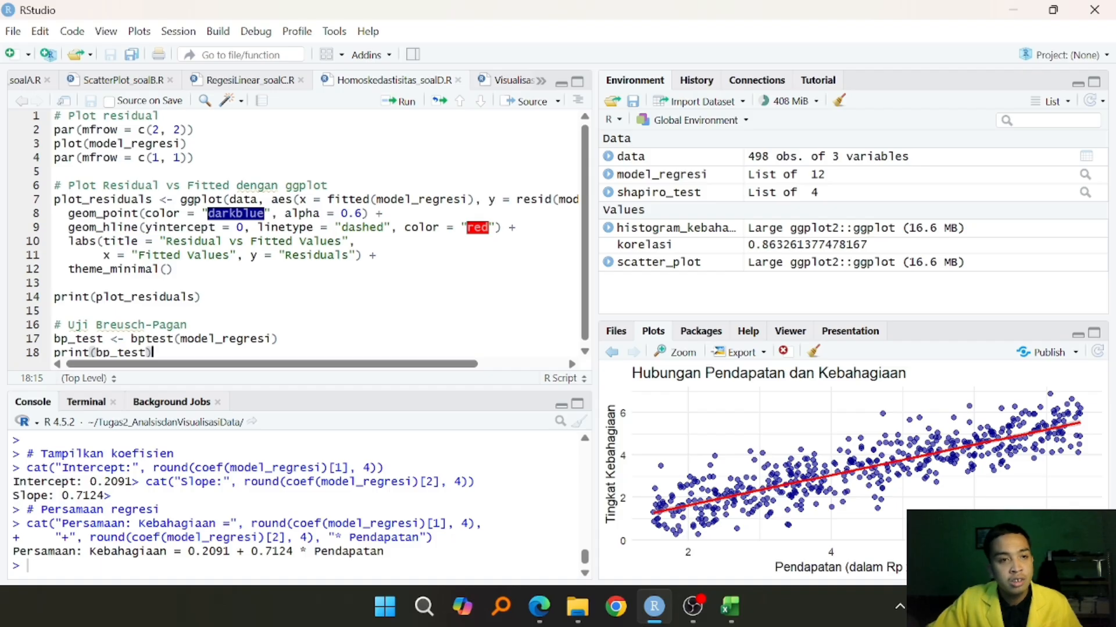
pyautogui.click(257, 227)
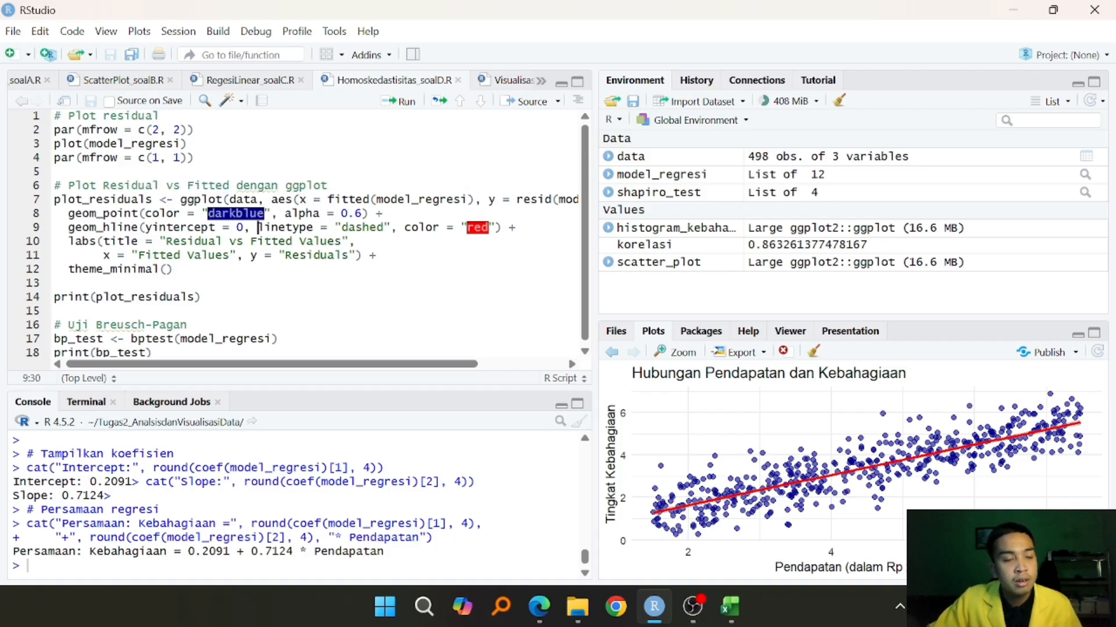
pyautogui.click(281, 339)
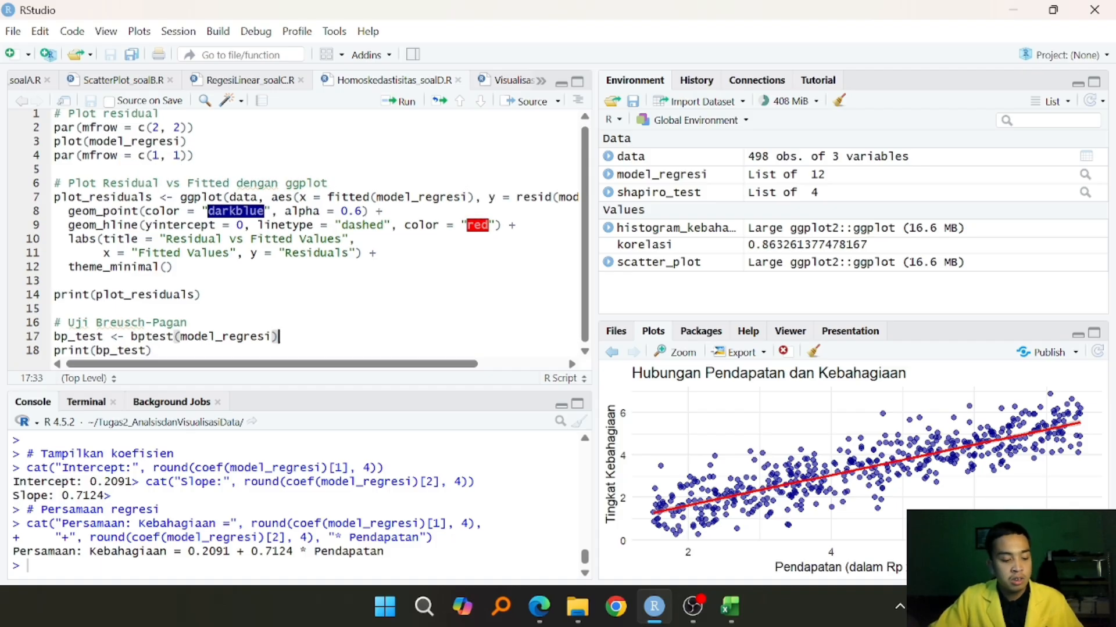
pyautogui.hotkey('ctrl', 'a')
pyautogui.hotkey('ctrl', 'Return')
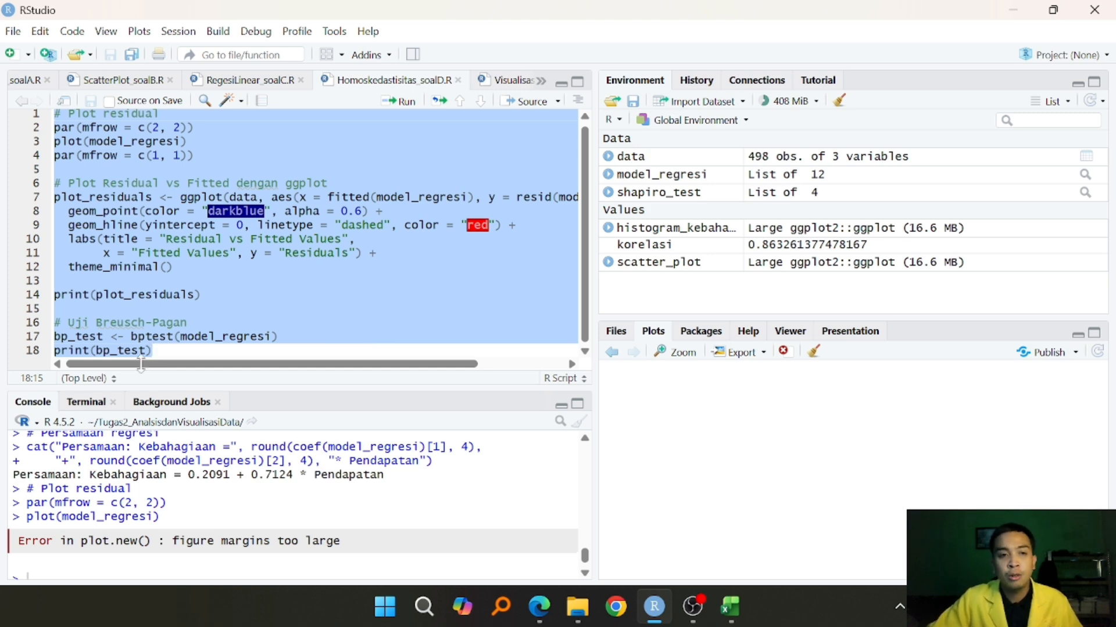
pyautogui.click(153, 350)
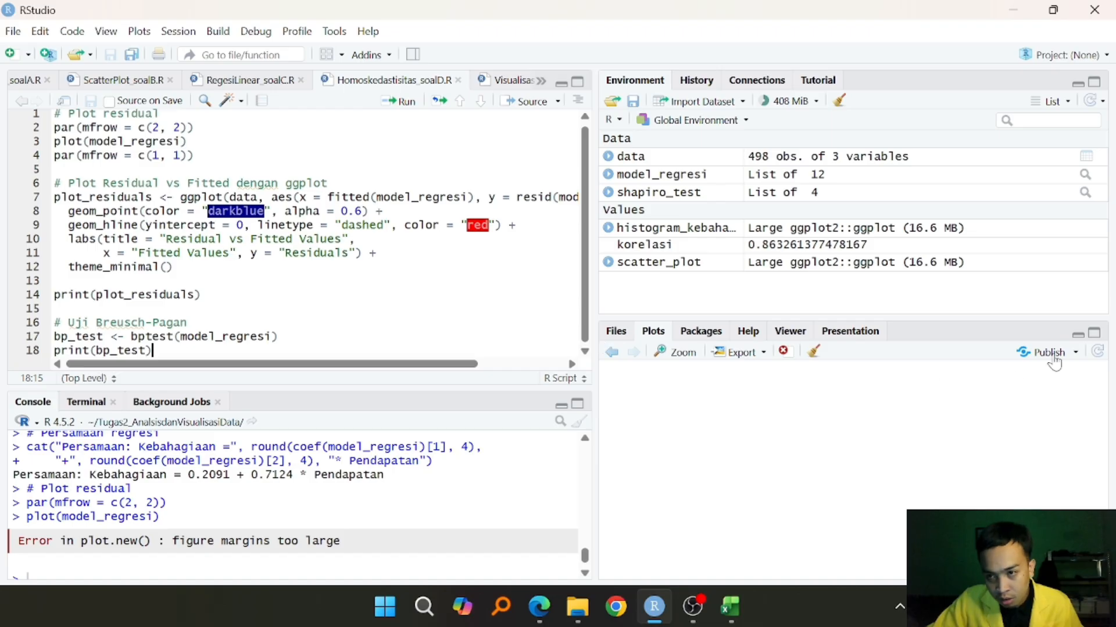
# - Enlarge the plot area in height and width, and rerun the entire homoscedasticity script for the residual plots and Breusch-Pagan test
pyautogui.click(1095, 333)
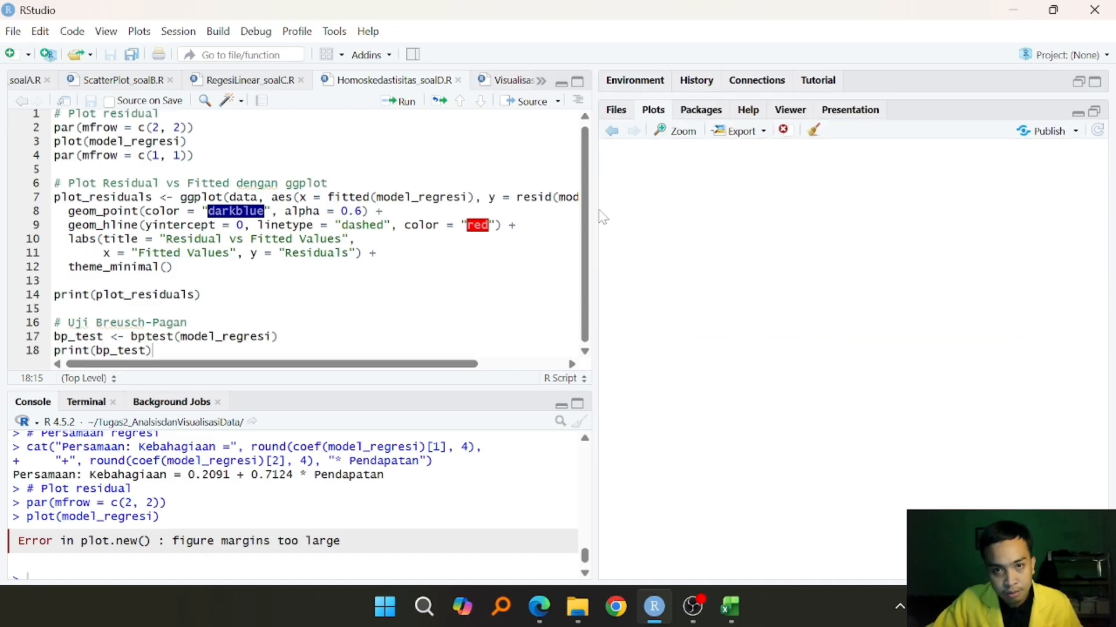
pyautogui.moveTo(594, 217); pyautogui.dragTo(343, 244)
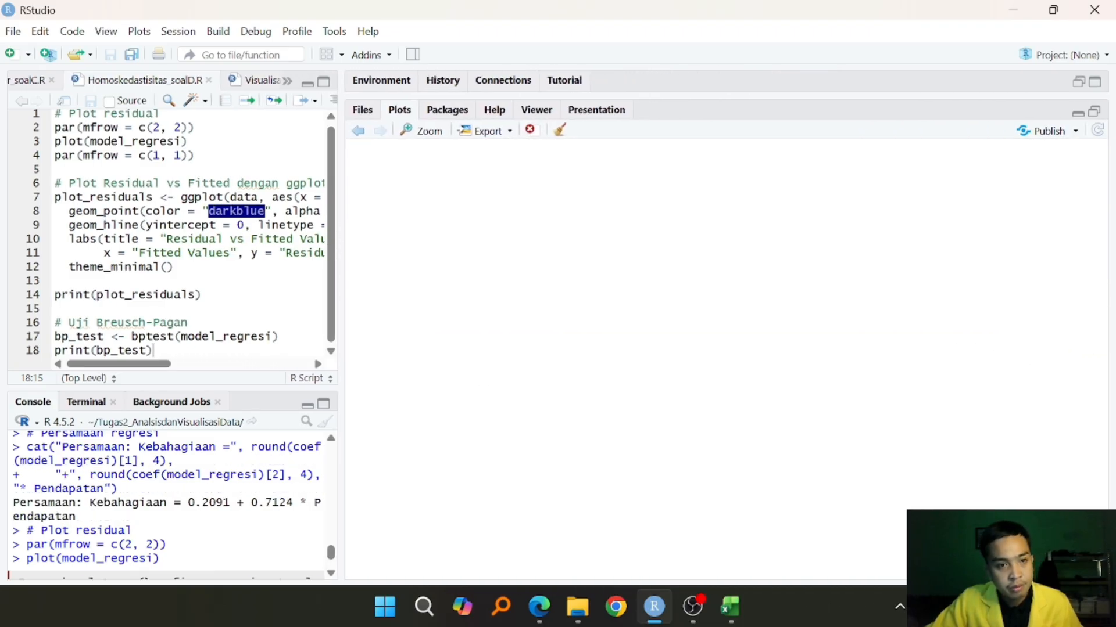
pyautogui.click(189, 323)
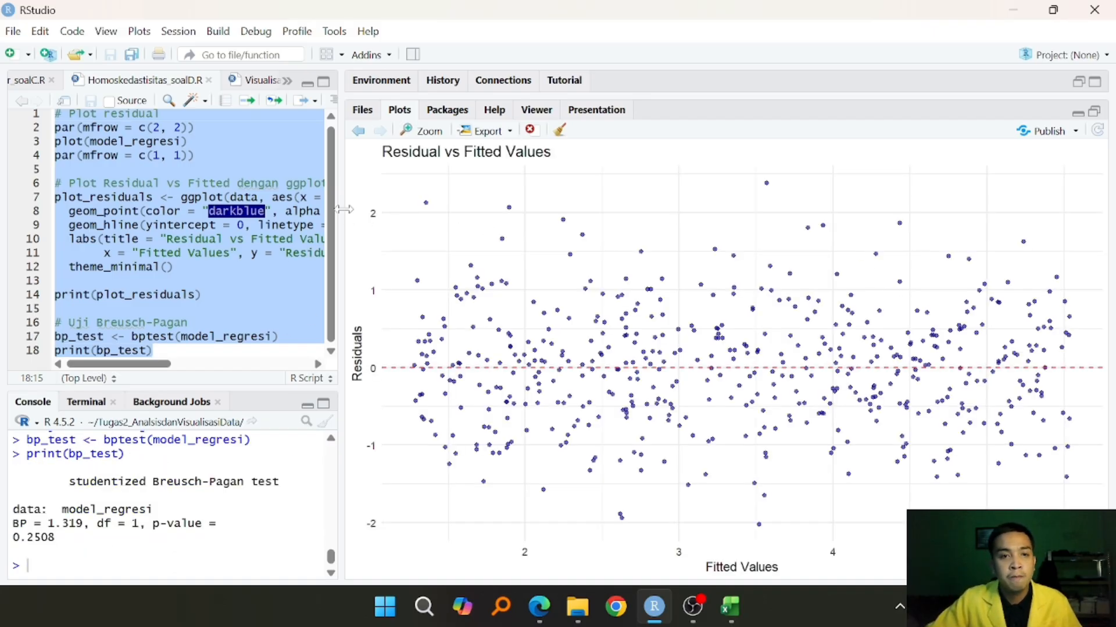
pyautogui.moveTo(348, 215); pyautogui.dragTo(443, 442)
pyautogui.click(313, 337)
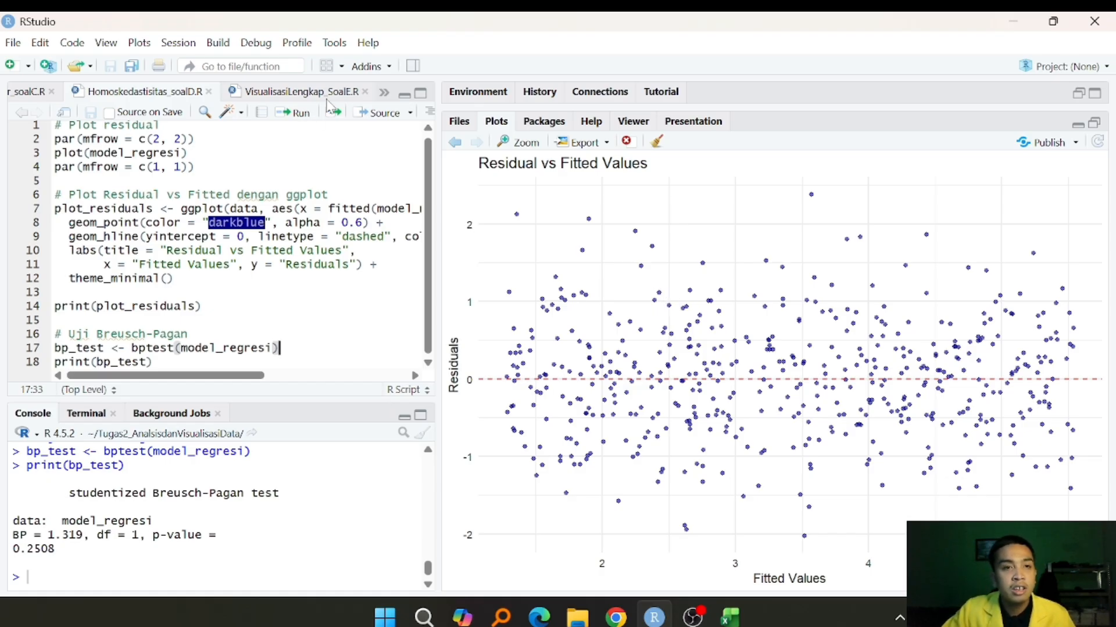
# - Run the entire VisualisasiLengkap_SoalE.R script to plot the annotated regression and save it as hasil_regresi.png, width 10, height 7, 300 dpi
pyautogui.click(297, 93)
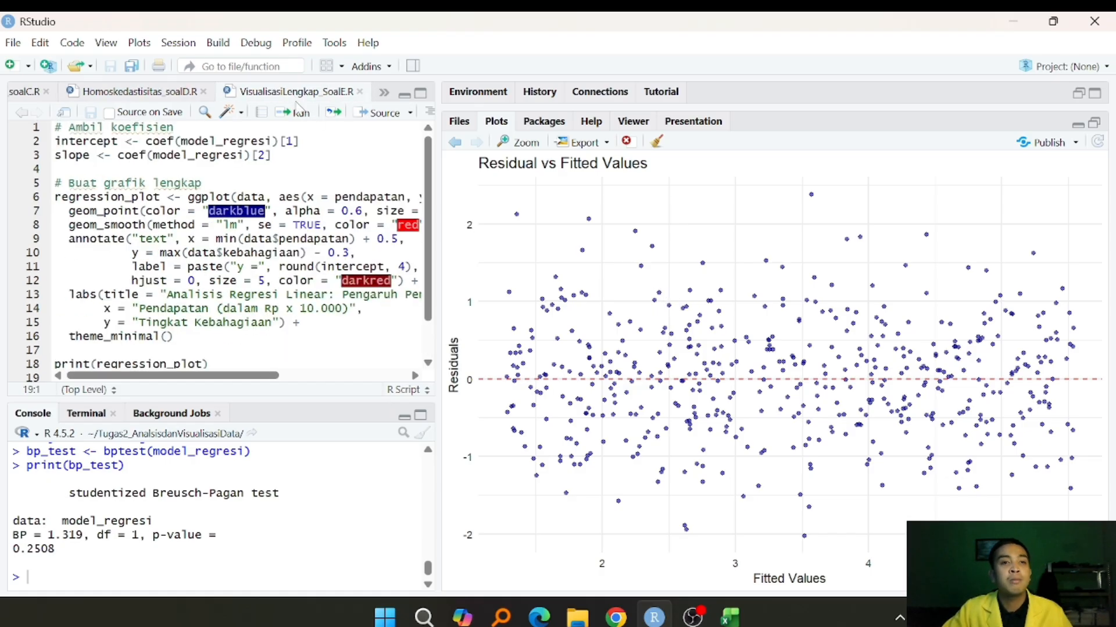
pyautogui.moveTo(445, 185); pyautogui.dragTo(746, 289)
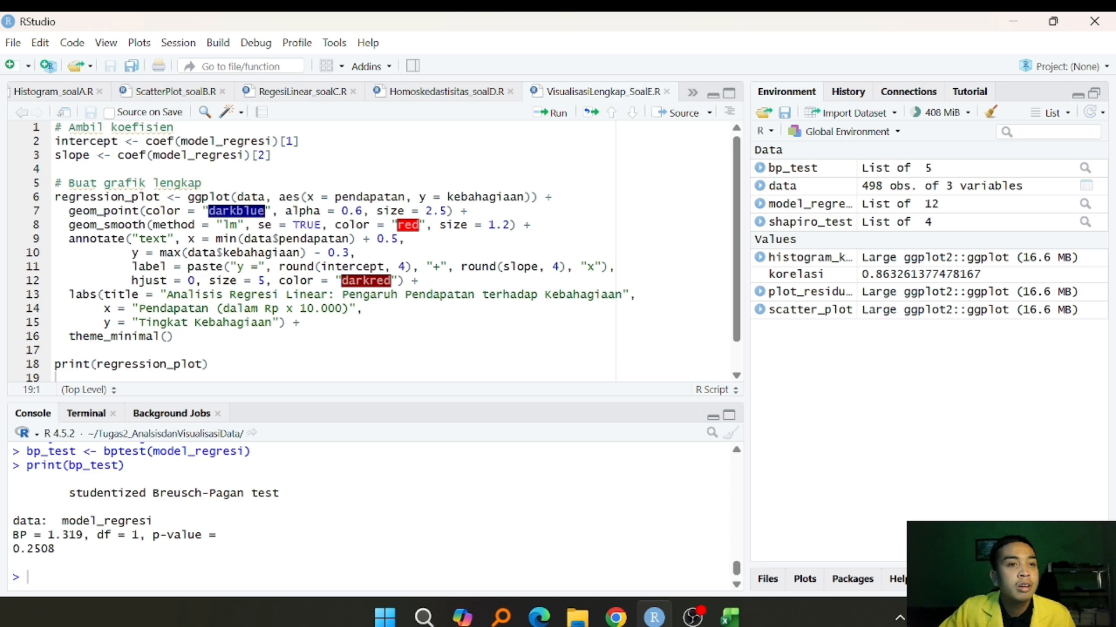
pyautogui.scroll(-1, 371, 250)
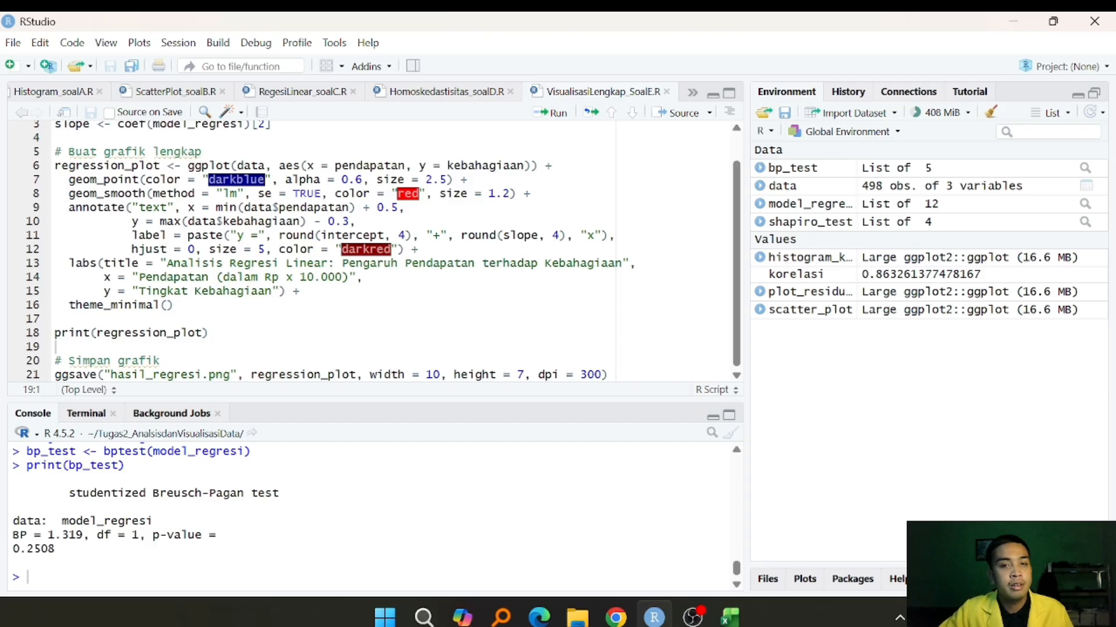
pyautogui.click(210, 333)
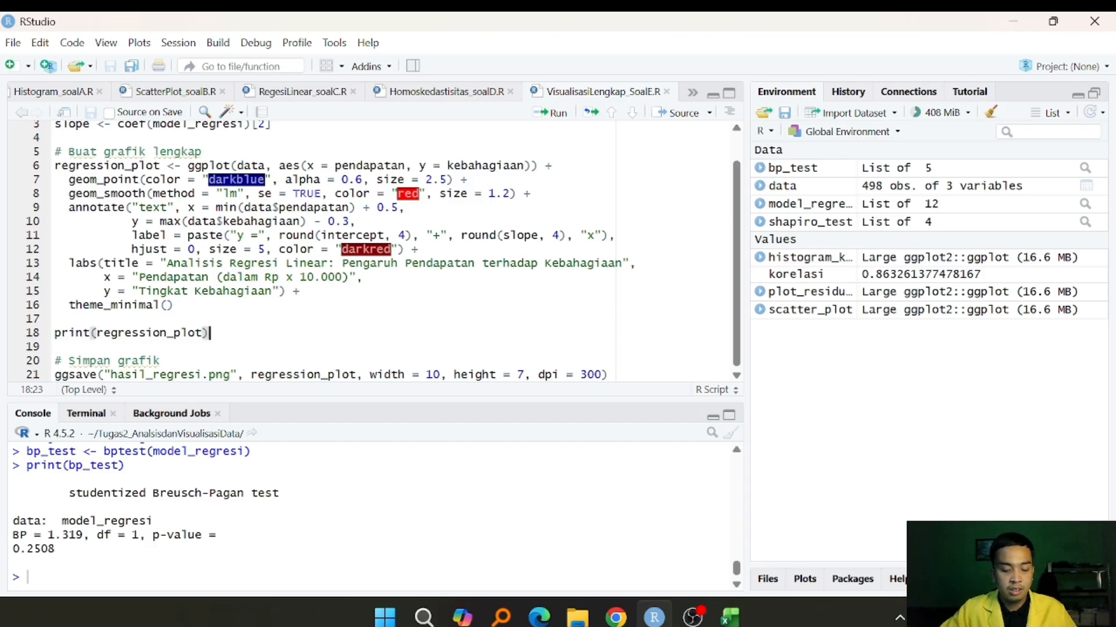
pyautogui.hotkey('ctrl', 'a')
pyautogui.hotkey('ctrl', 'Return')
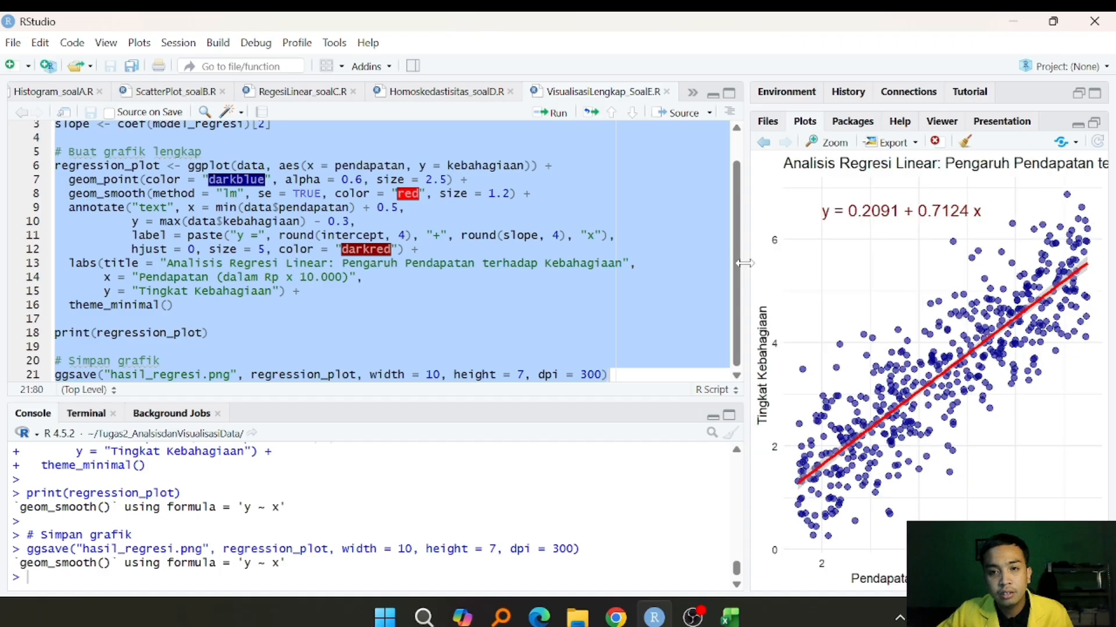
# - Widen the plot area to examine the full regression plot with its title and equation
pyautogui.moveTo(744, 263); pyautogui.dragTo(530, 276)
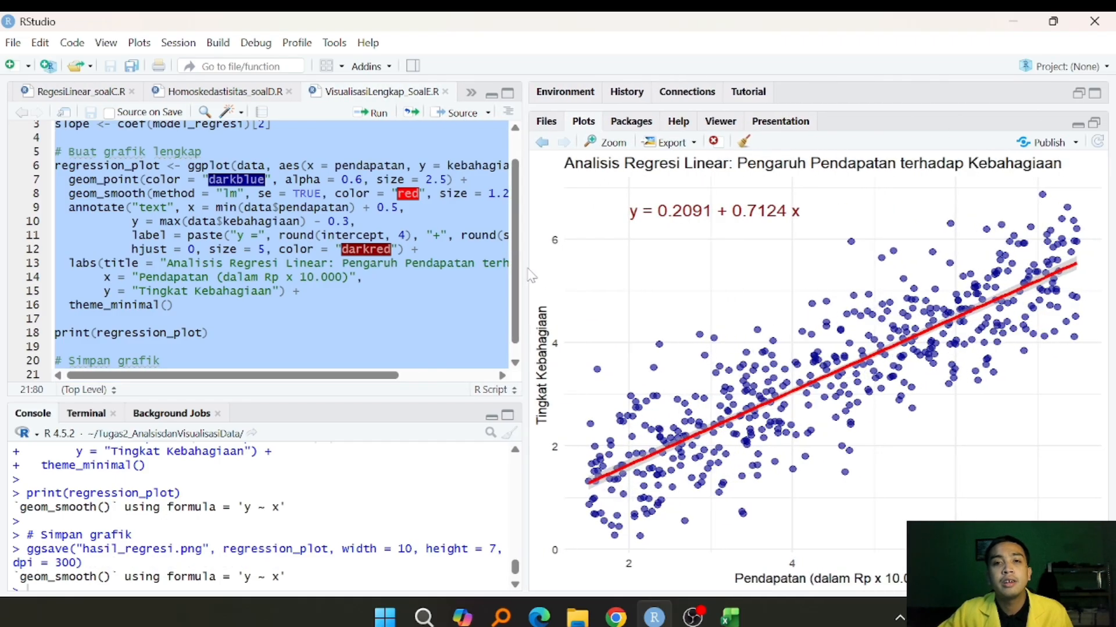
pyautogui.scroll(-1, 384, 500)
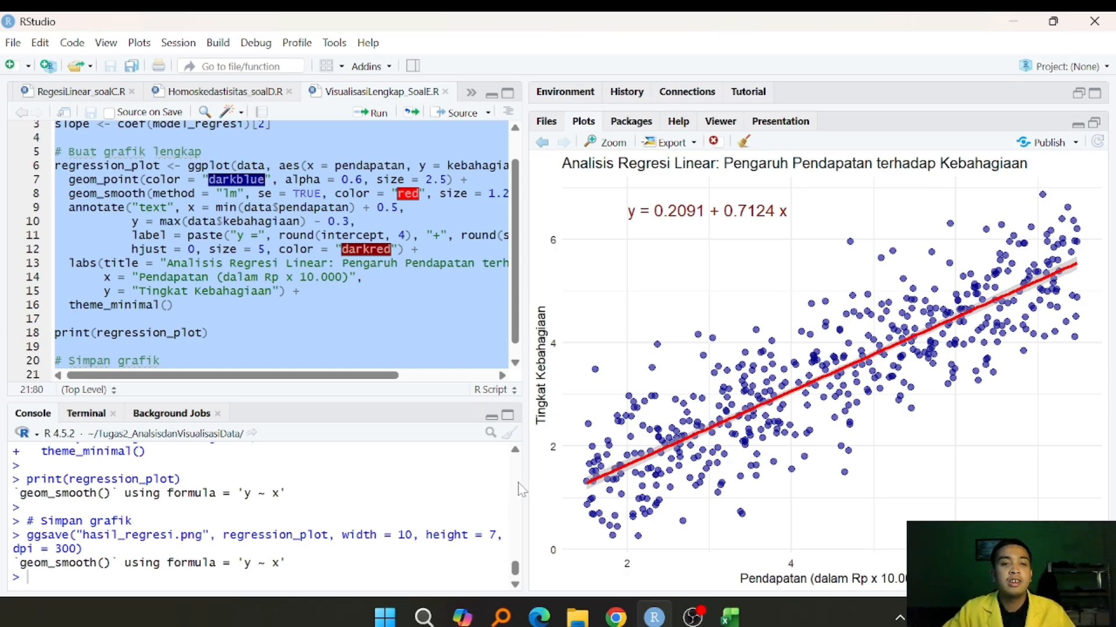
pyautogui.click(381, 320)
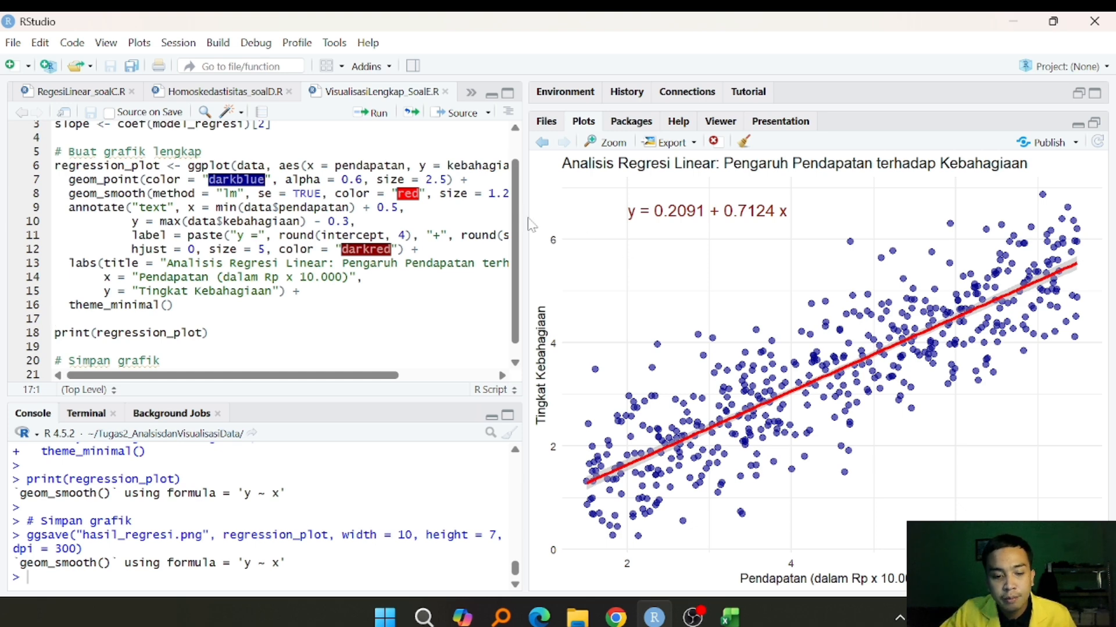
pyautogui.moveTo(530, 223); pyautogui.dragTo(335, 226)
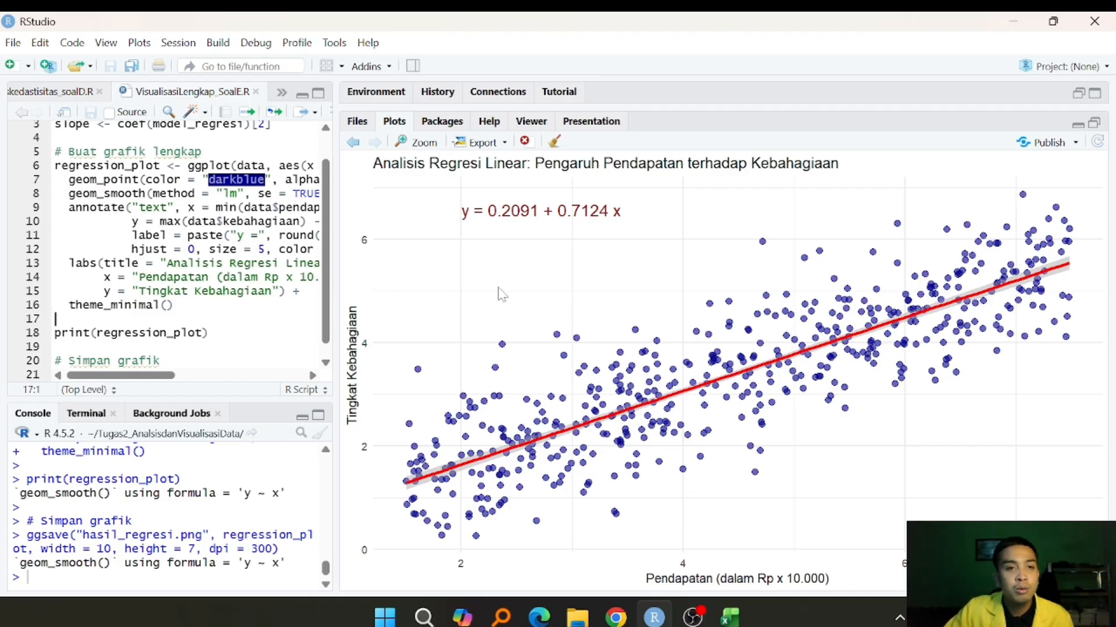
# - Widen the script area again to review the VisualisasiLengkap_SoalE.R code from its first line beside the plot
pyautogui.moveTo(337, 174); pyautogui.dragTo(537, 174)
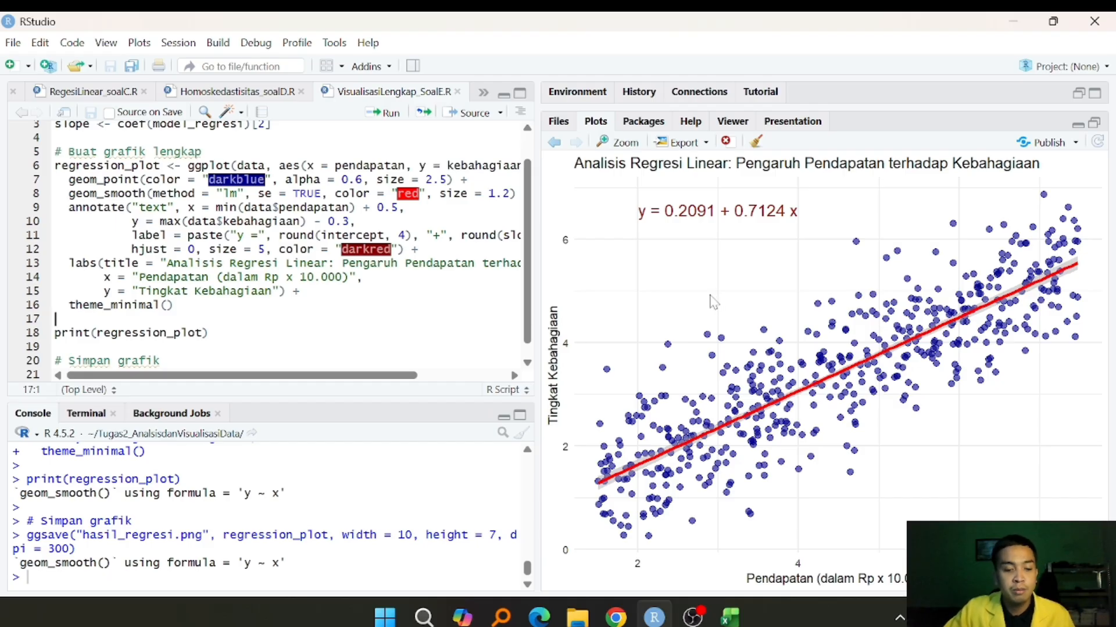
pyautogui.moveTo(539, 235); pyautogui.dragTo(499, 236)
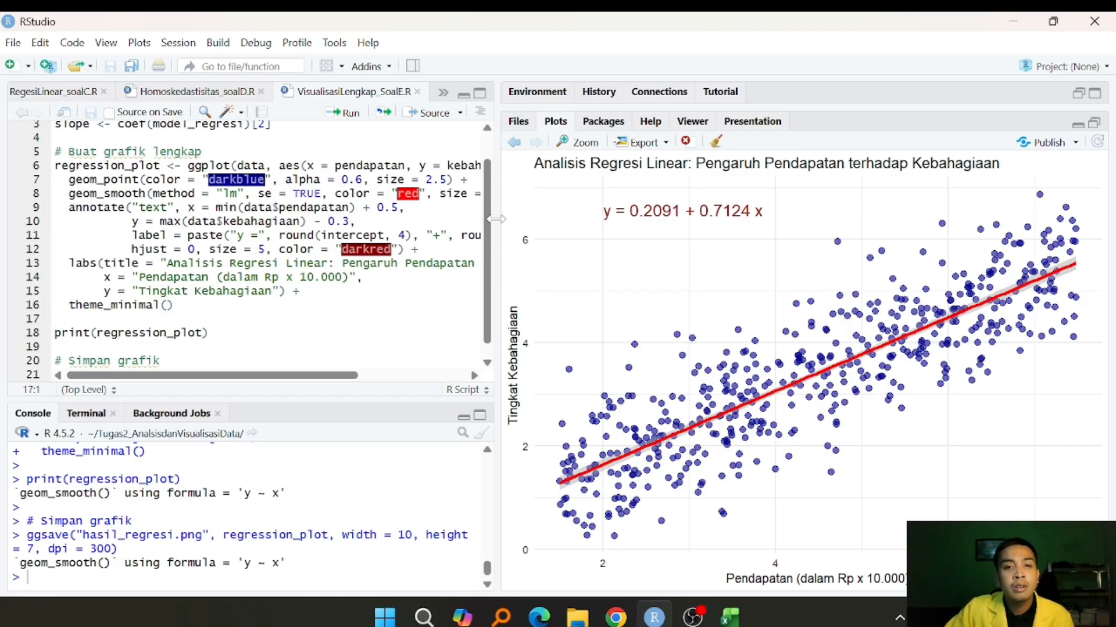
pyautogui.moveTo(495, 219); pyautogui.dragTo(647, 210)
pyautogui.scroll(1, 406, 249)
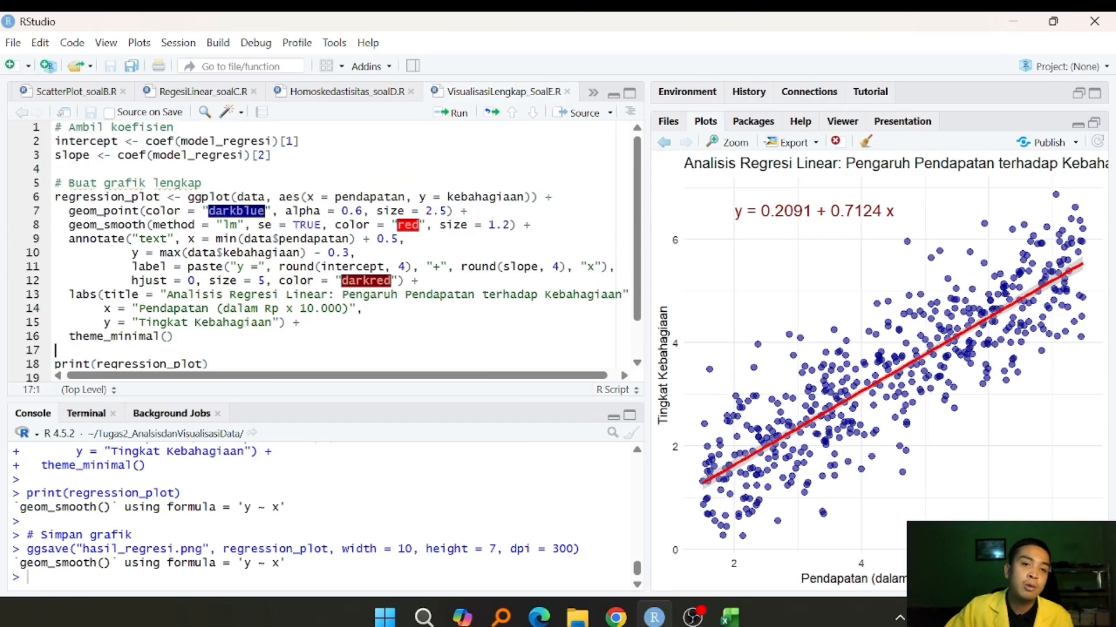